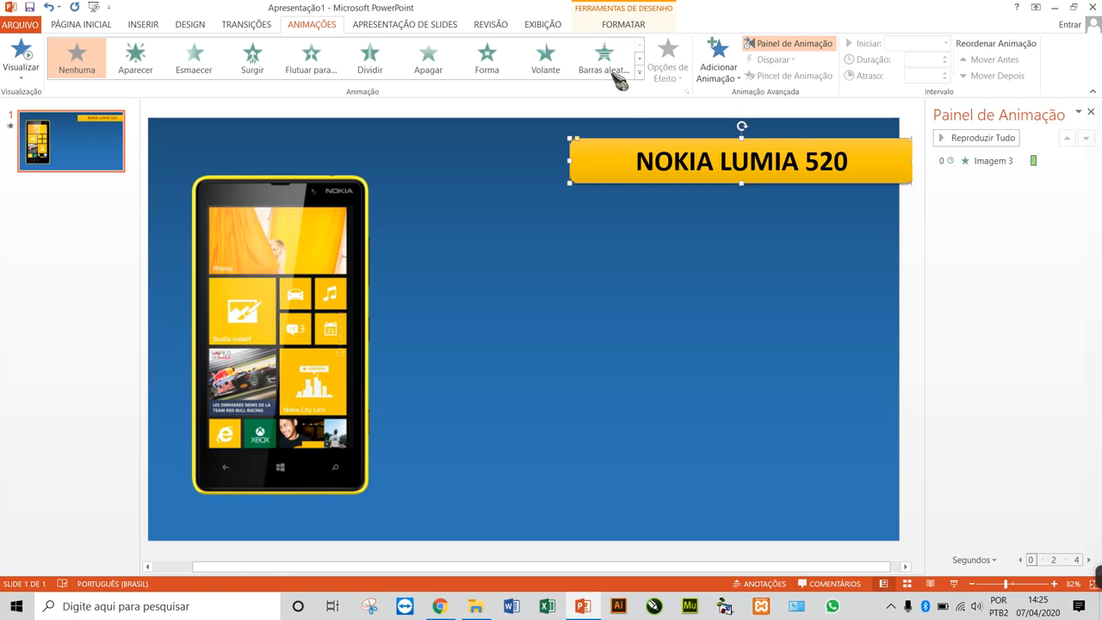
Preview further entrance effects on the NOKIA LUMIA 520 title, from Barras aleatórias and Xadrez through Girar to Alongar and Aumentar e virar
left_click(640, 76)
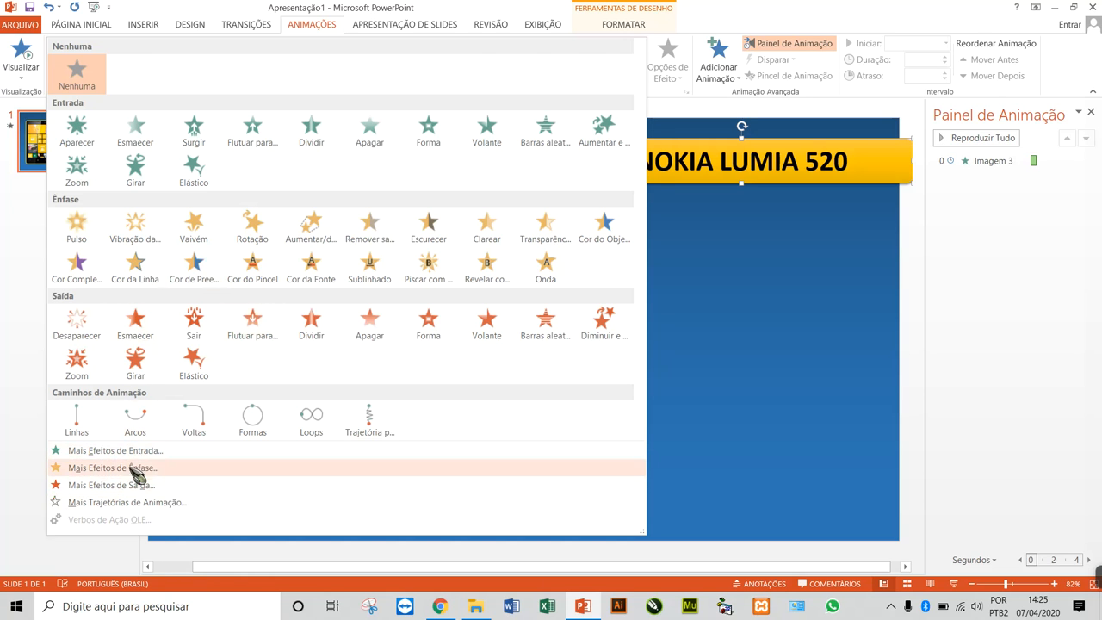
left_click(108, 451)
left_click_drag(527, 148, 196, 77)
left_click(157, 129)
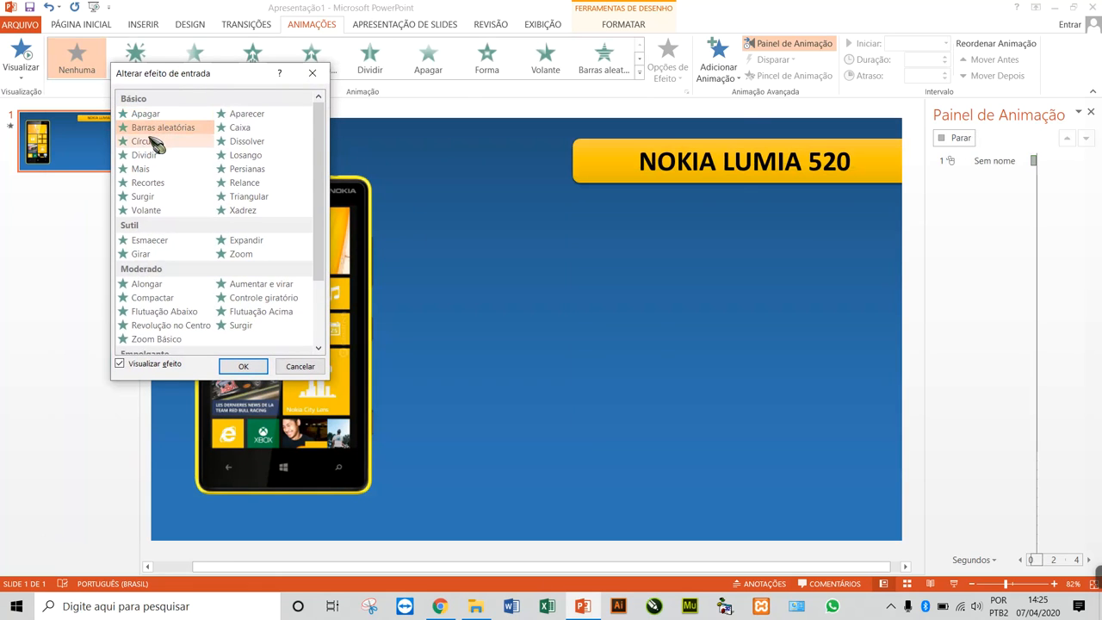
left_click(146, 157)
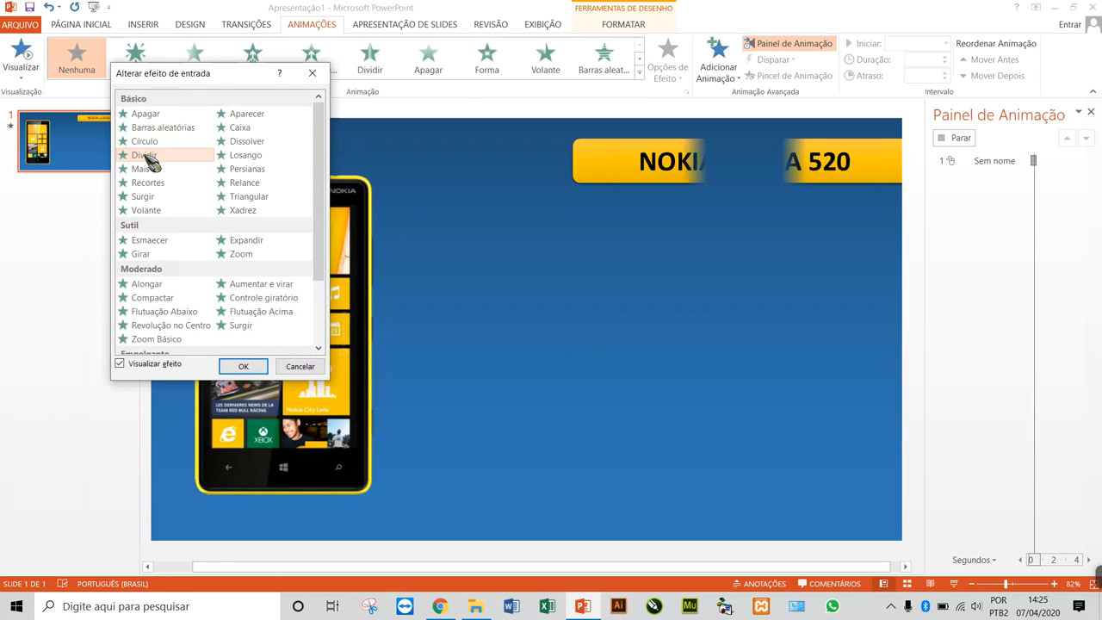
left_click(148, 169)
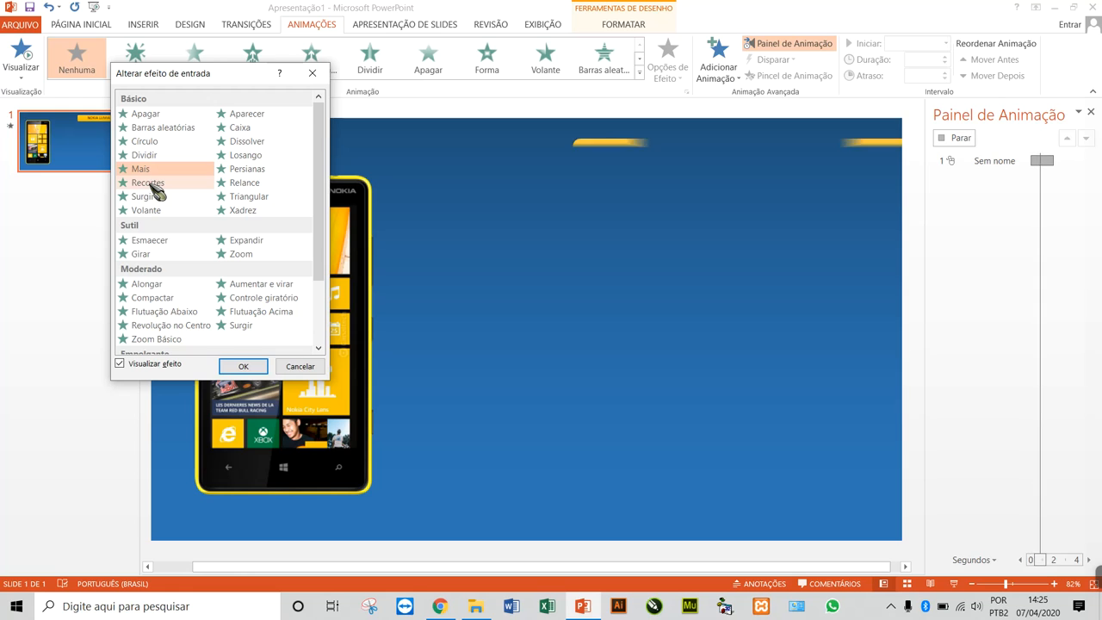
left_click(151, 184)
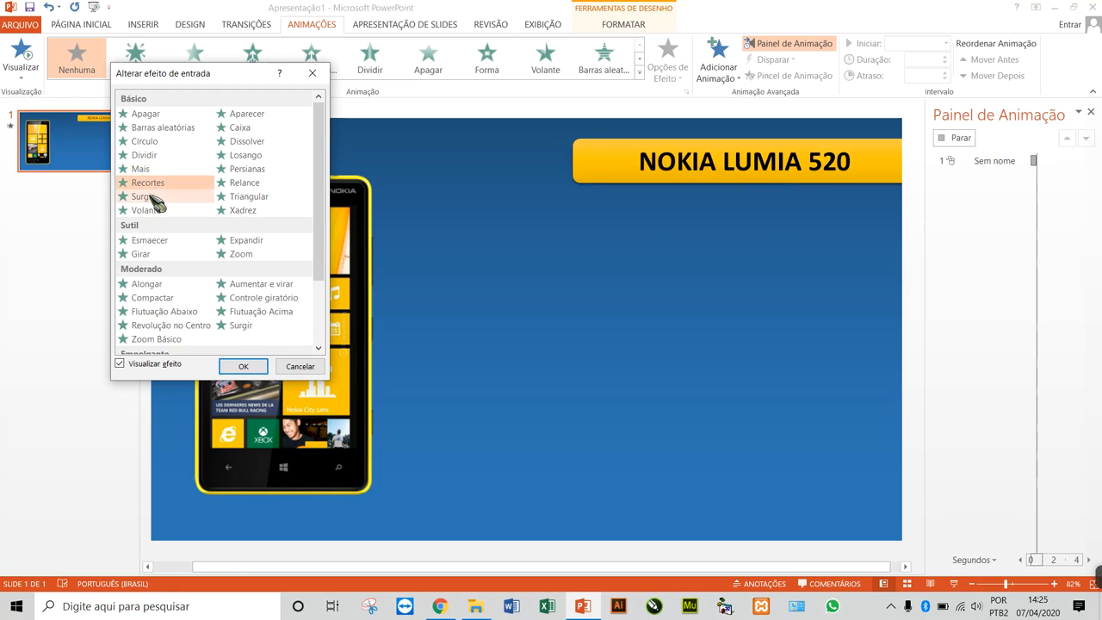
left_click(153, 200)
left_click(252, 220)
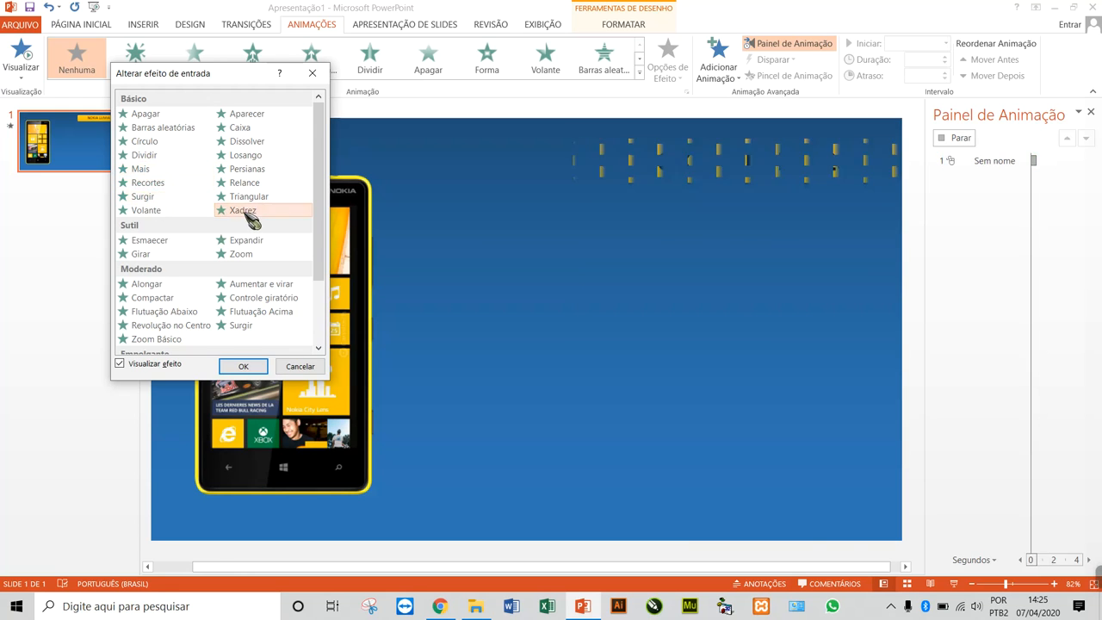
left_click(159, 243)
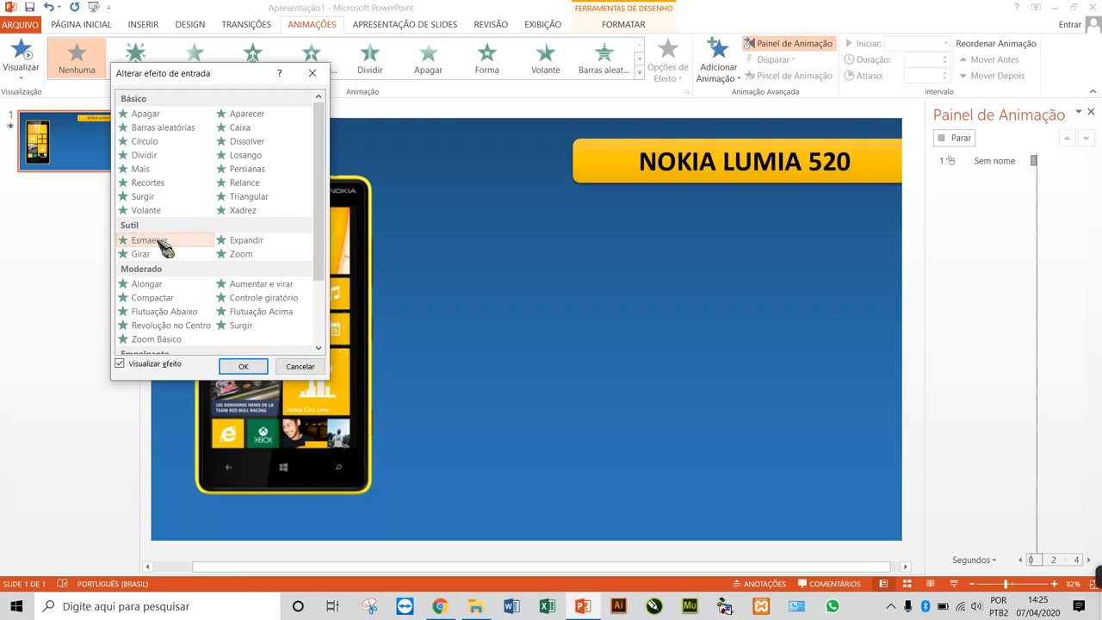
left_click(148, 254)
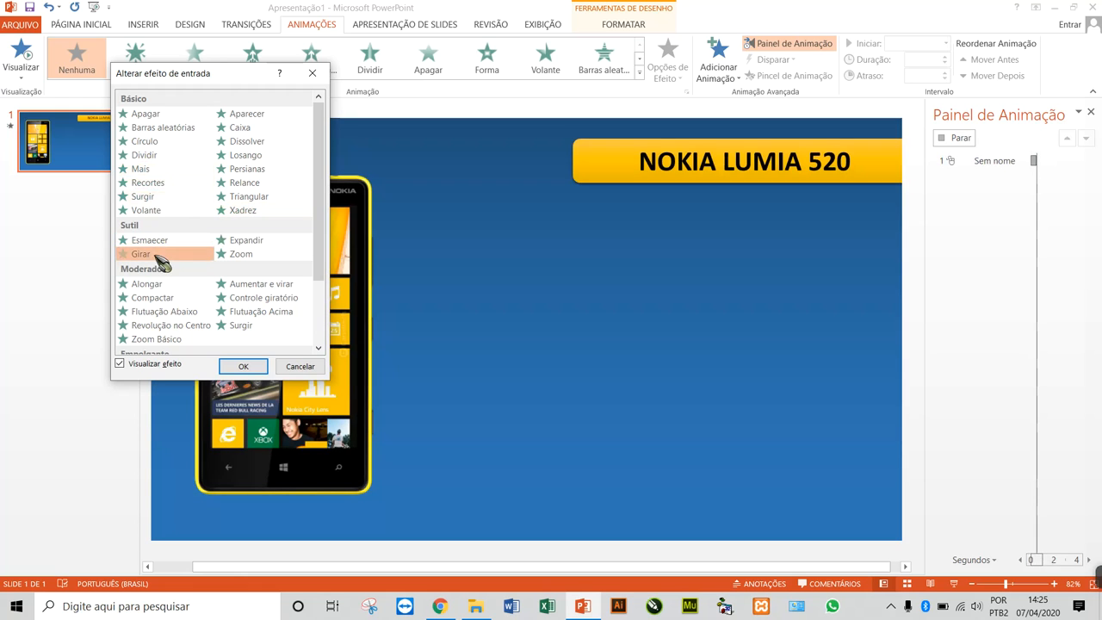
left_click(251, 255)
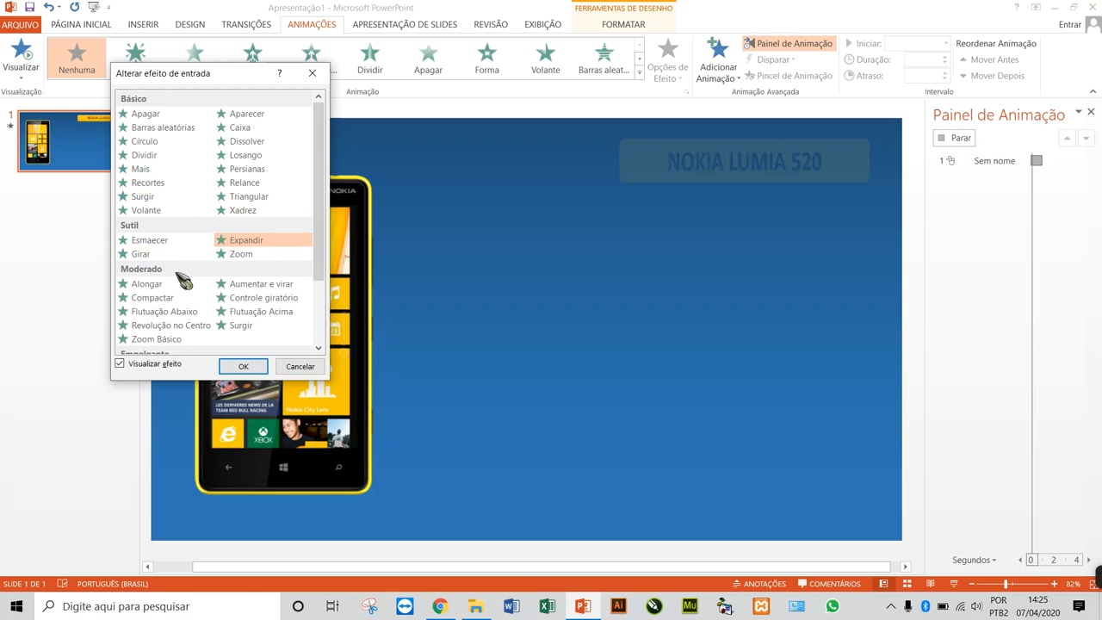
left_click(160, 287)
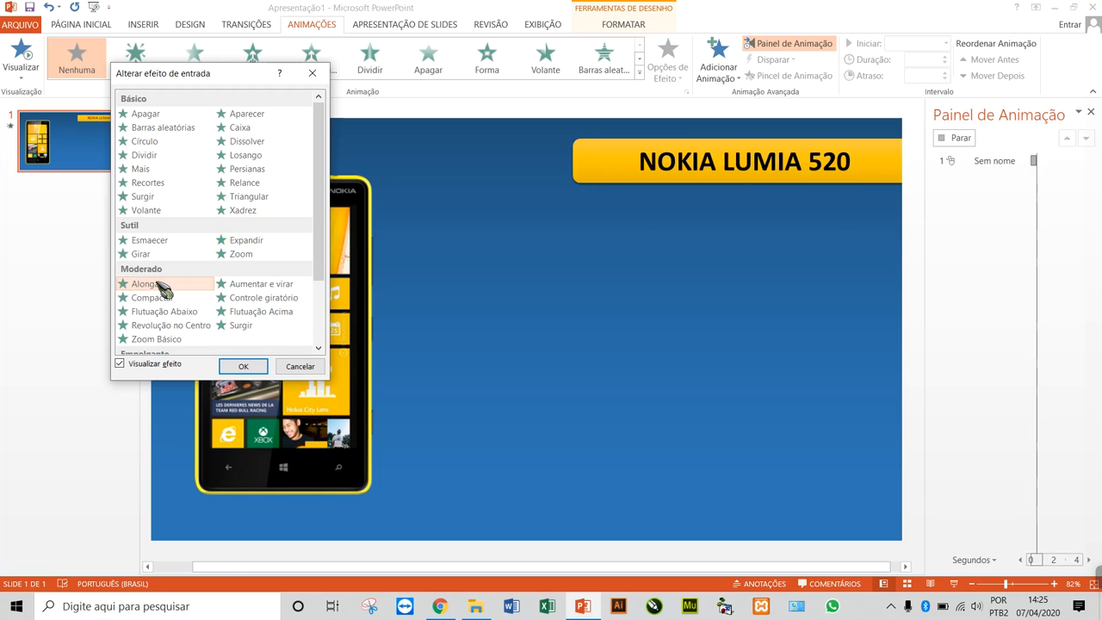
left_click(160, 298)
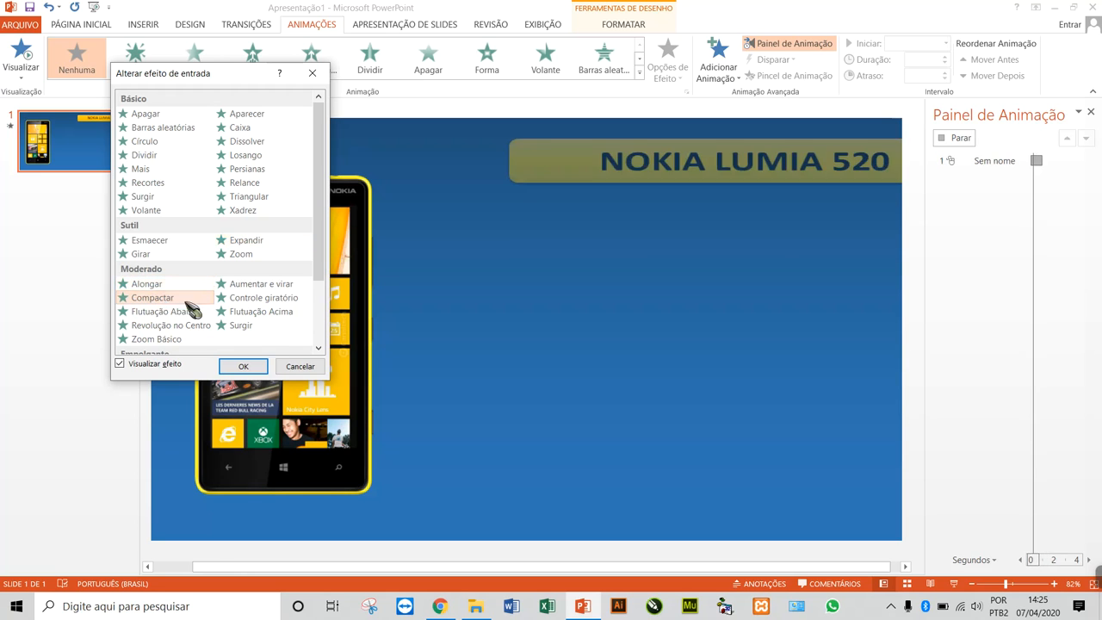
left_click(258, 286)
Preview Barras aleatórias, Dissolver, Persianas, Surgir, Volante and Esmaecer on the title, and dismiss the entrance effects without applying one
left_click(173, 128)
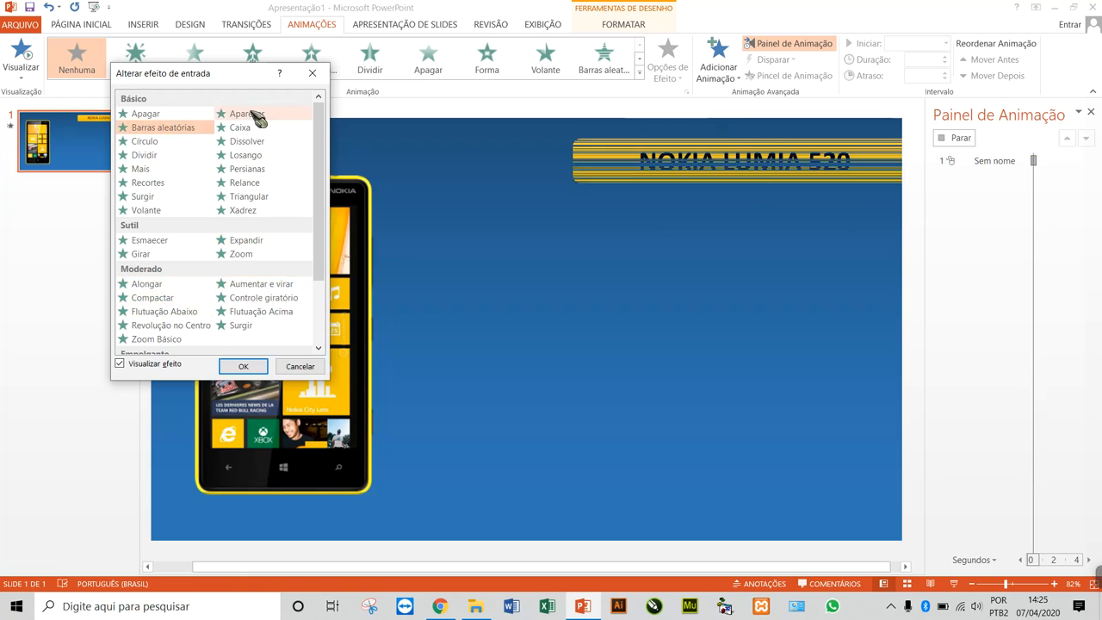
left_click(258, 142)
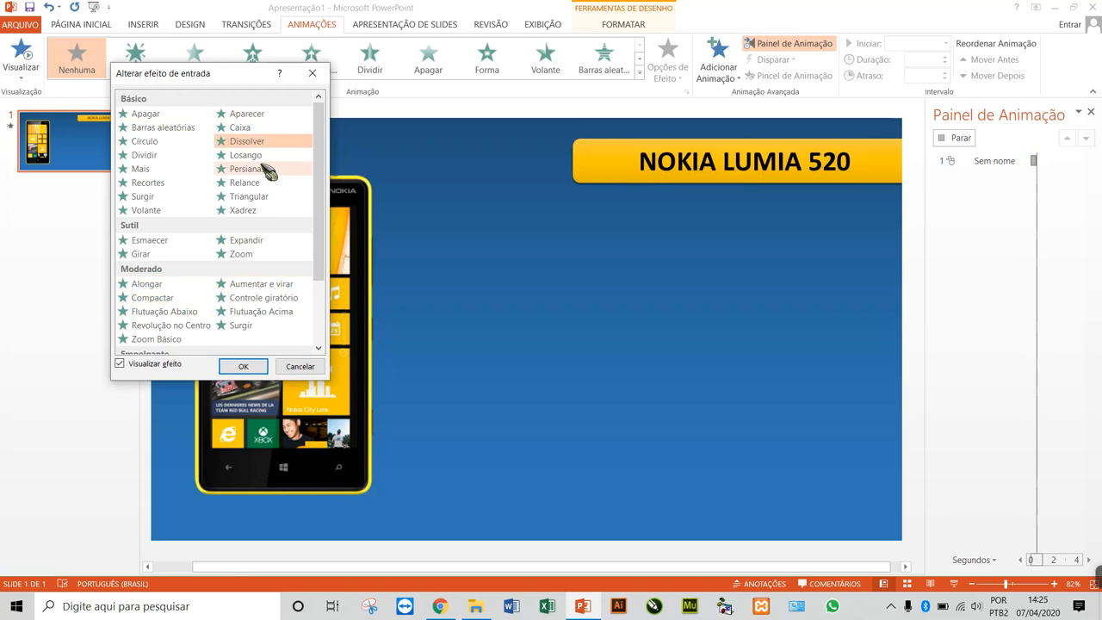
left_click(257, 170)
left_click(165, 199)
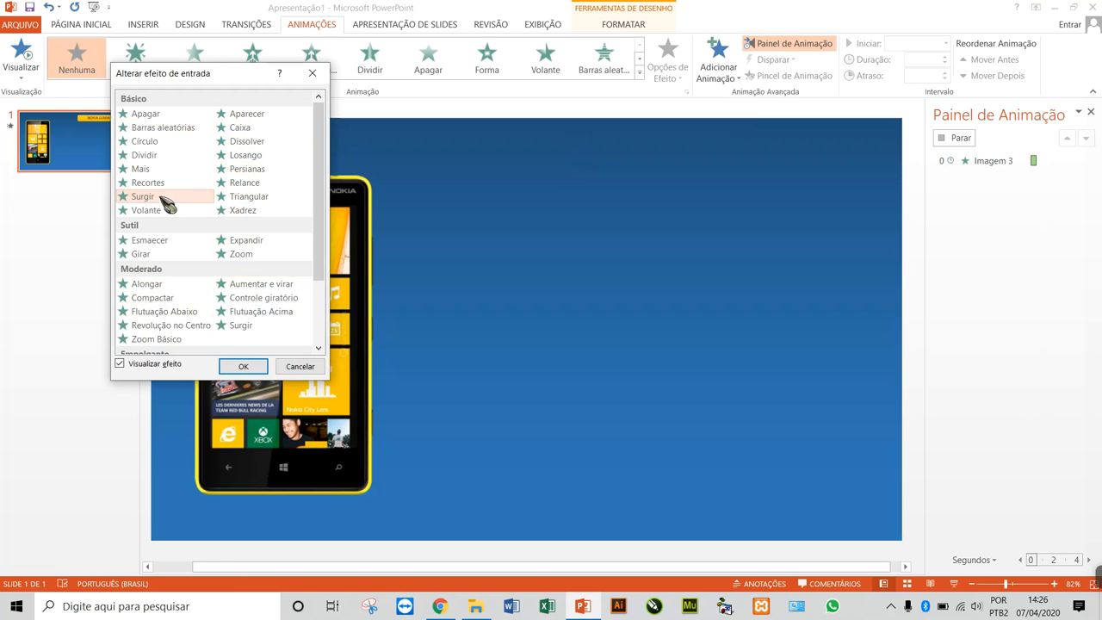
left_click(163, 210)
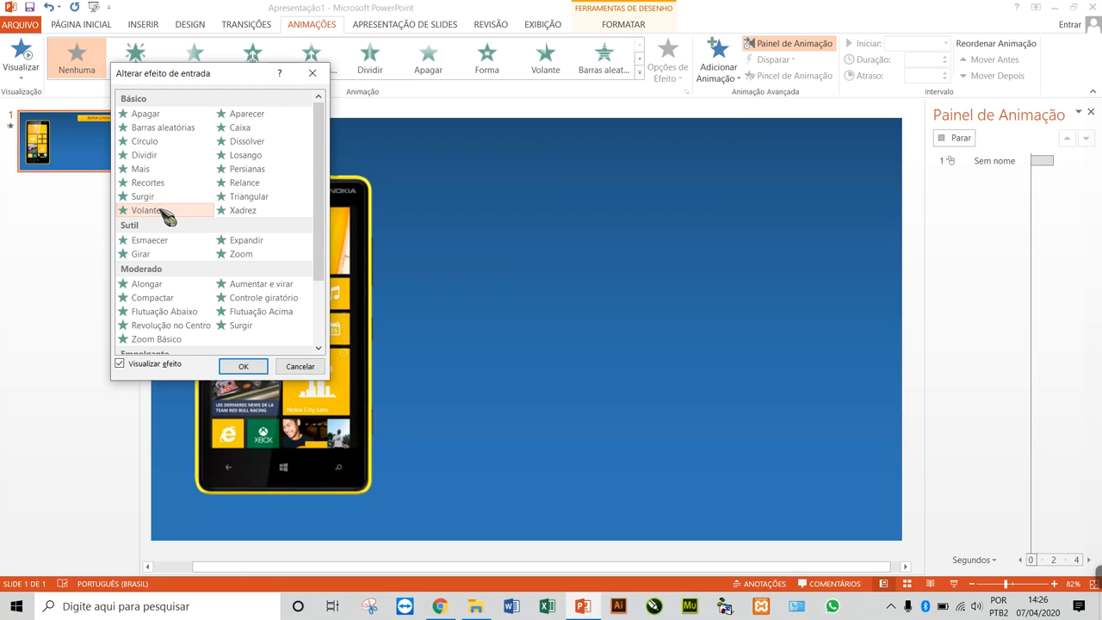
left_click(162, 244)
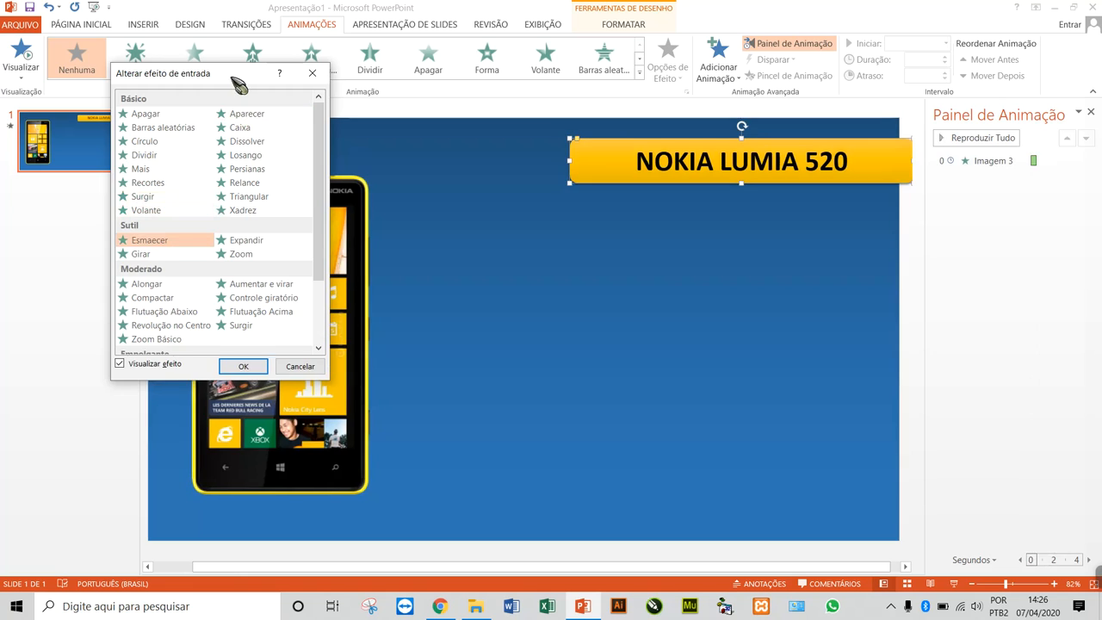
left_click_drag(239, 76, 241, 145)
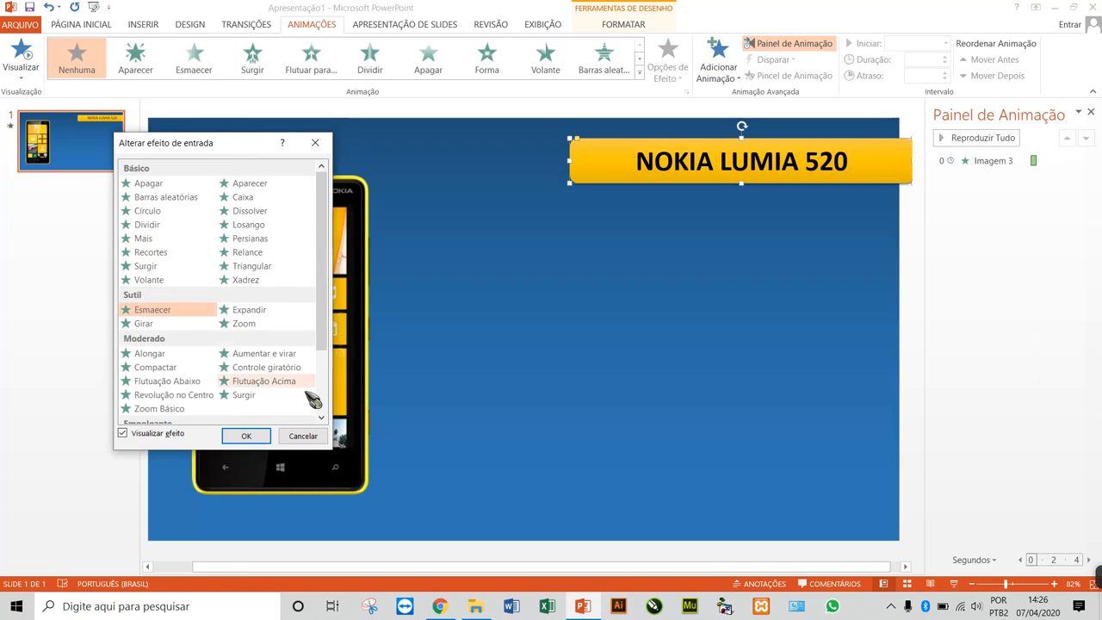
left_click(317, 437)
Apply the Esmaecer entrance effect to the title, compare durations of 02,00 and 00,50, keeping 00,50, and check it in the slide show
left_click(198, 56)
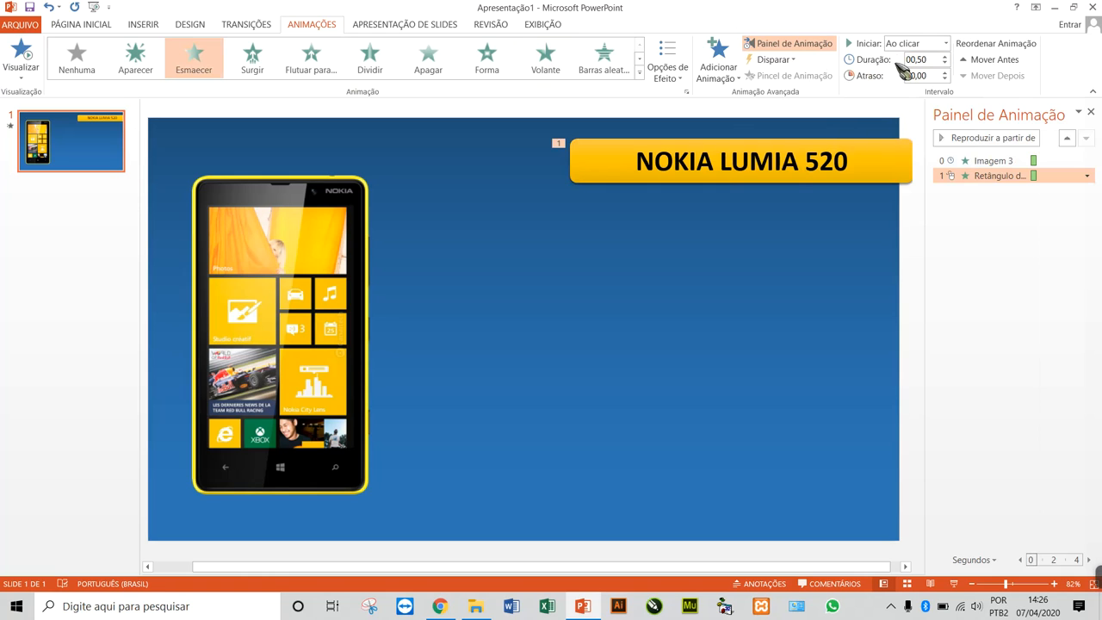
left_click(946, 56)
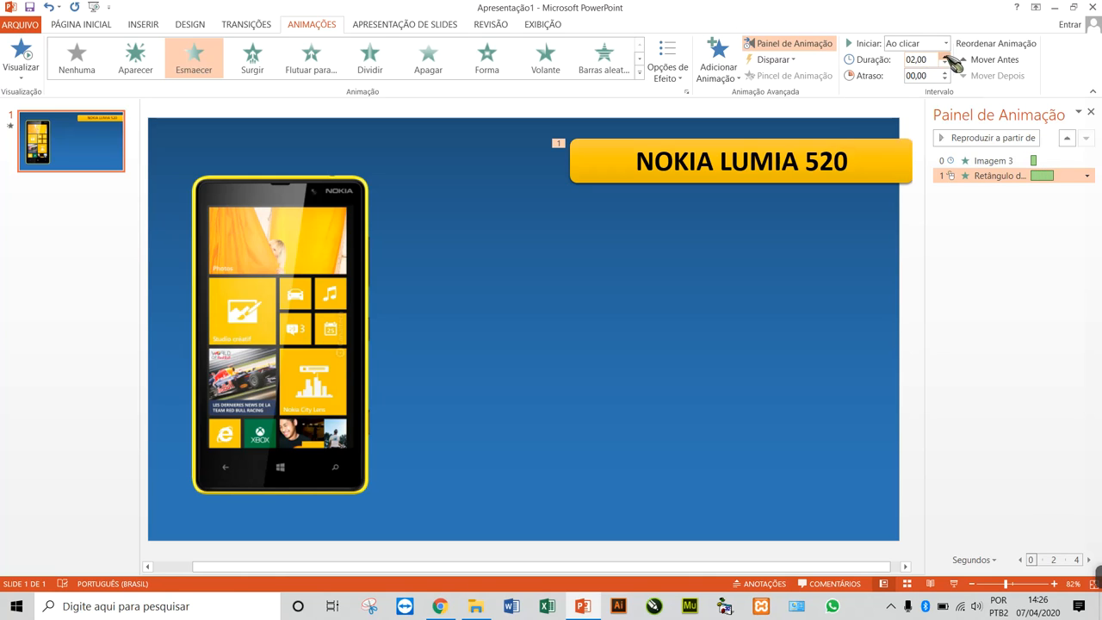
left_click(30, 52)
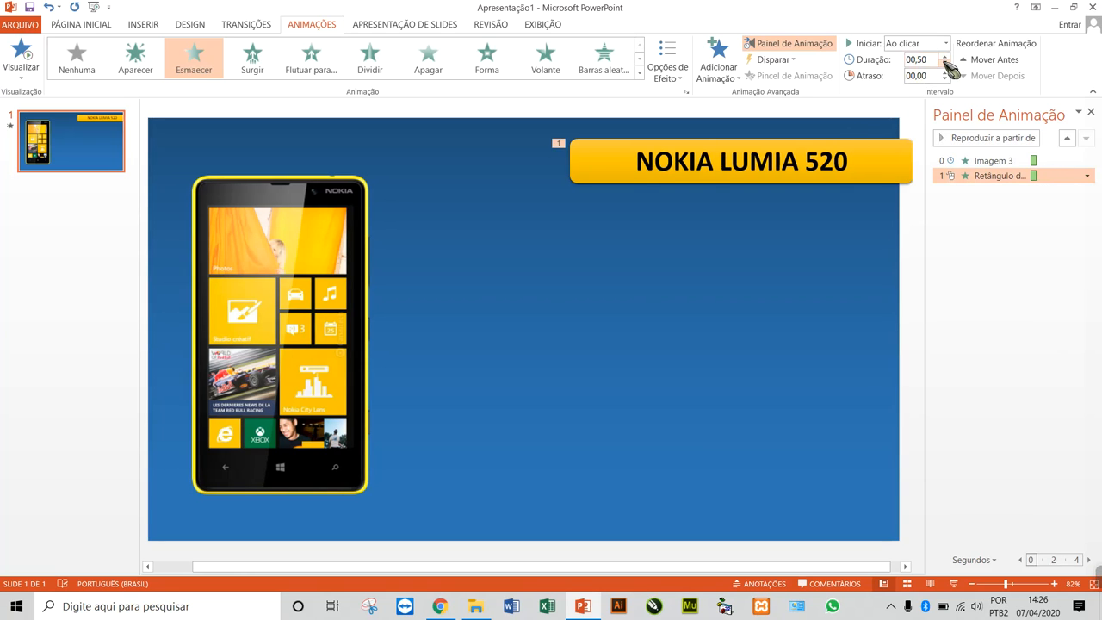
left_click(27, 51)
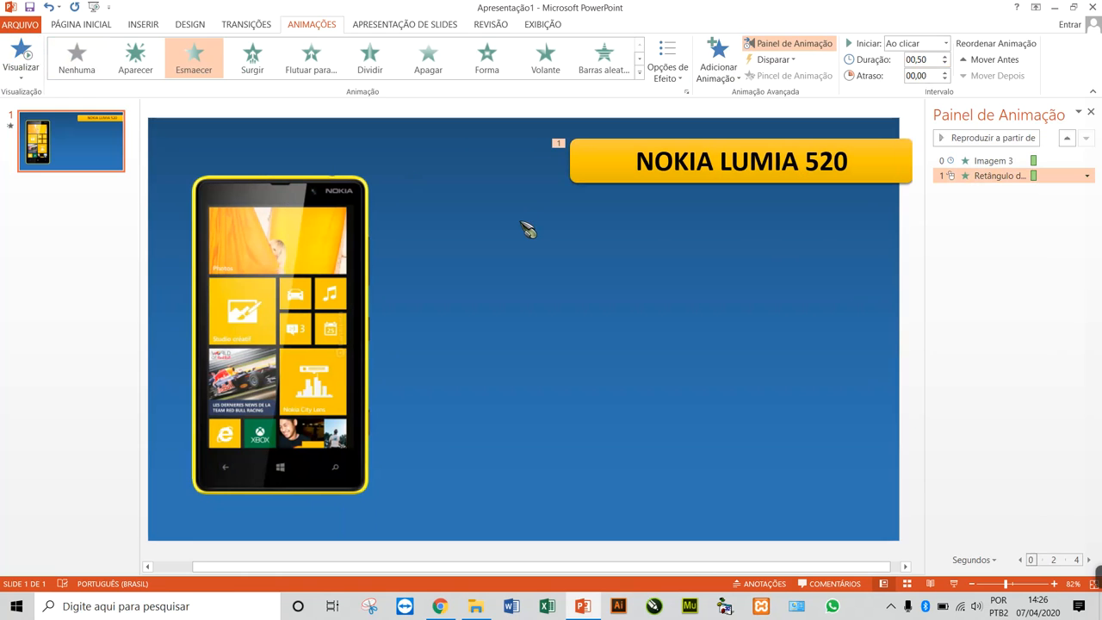
key("F5")
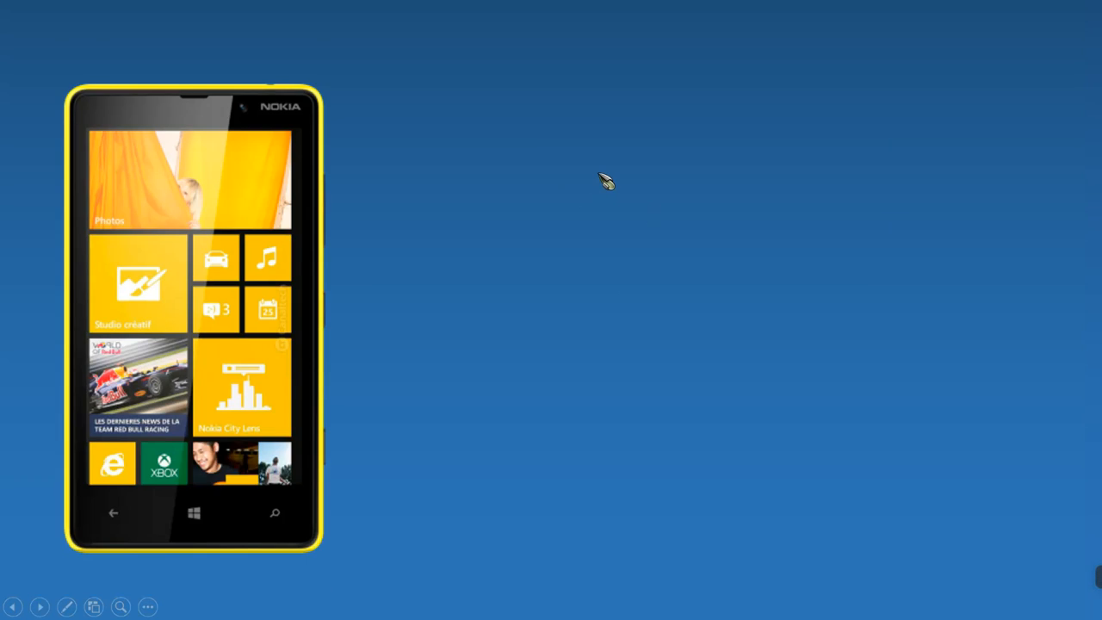
key("Escape")
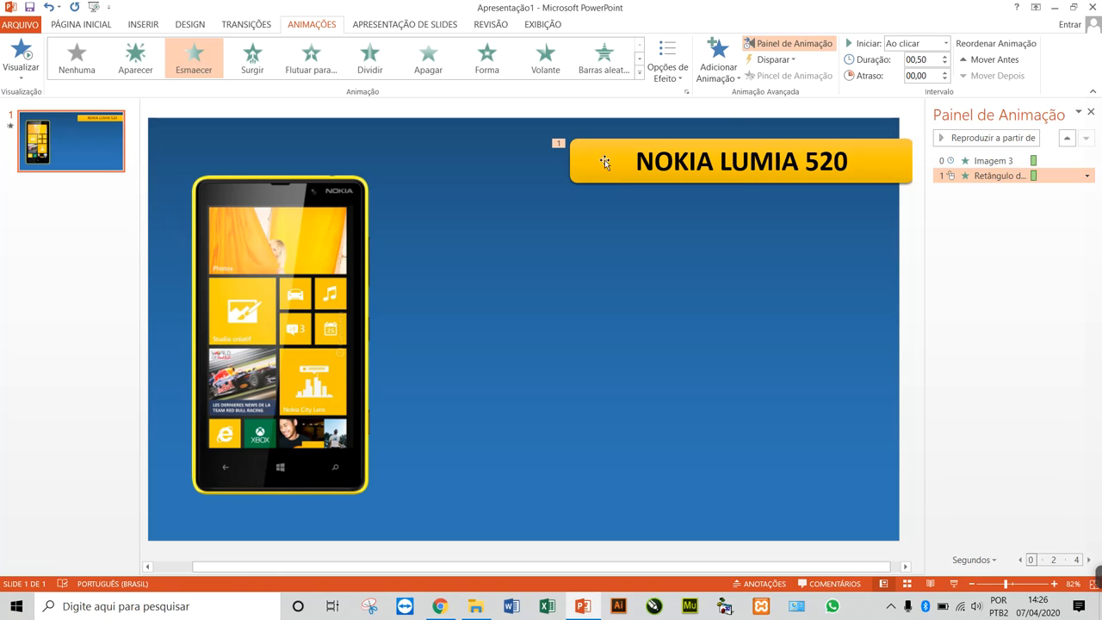
Try starting the title's animation with the previous one (Com o anterior) and play the slide show to check it
left_click(593, 158)
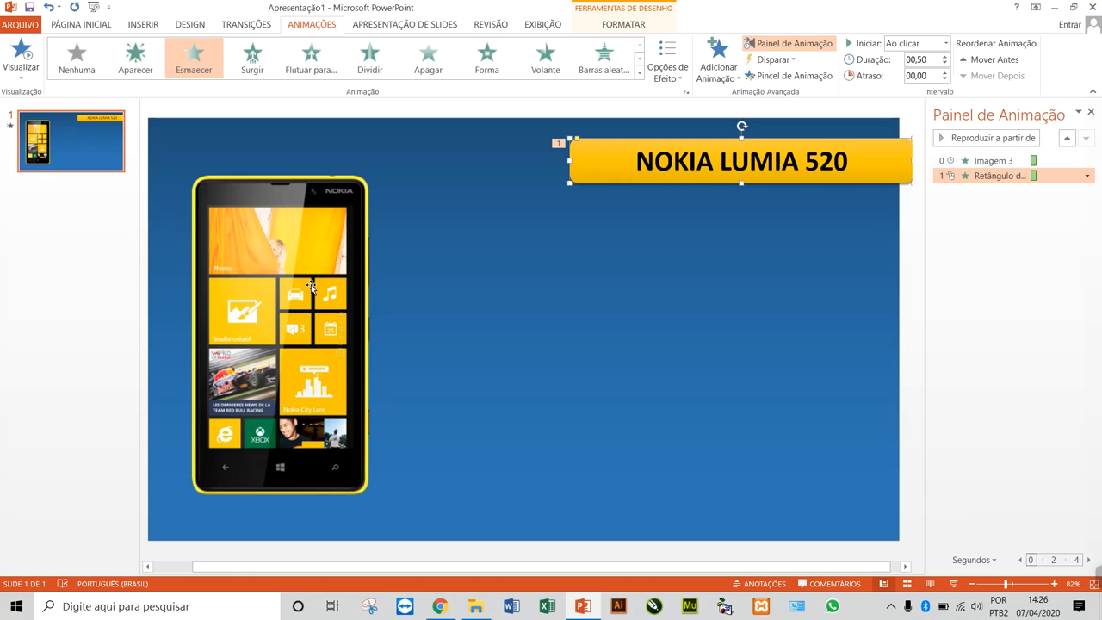
left_click(945, 43)
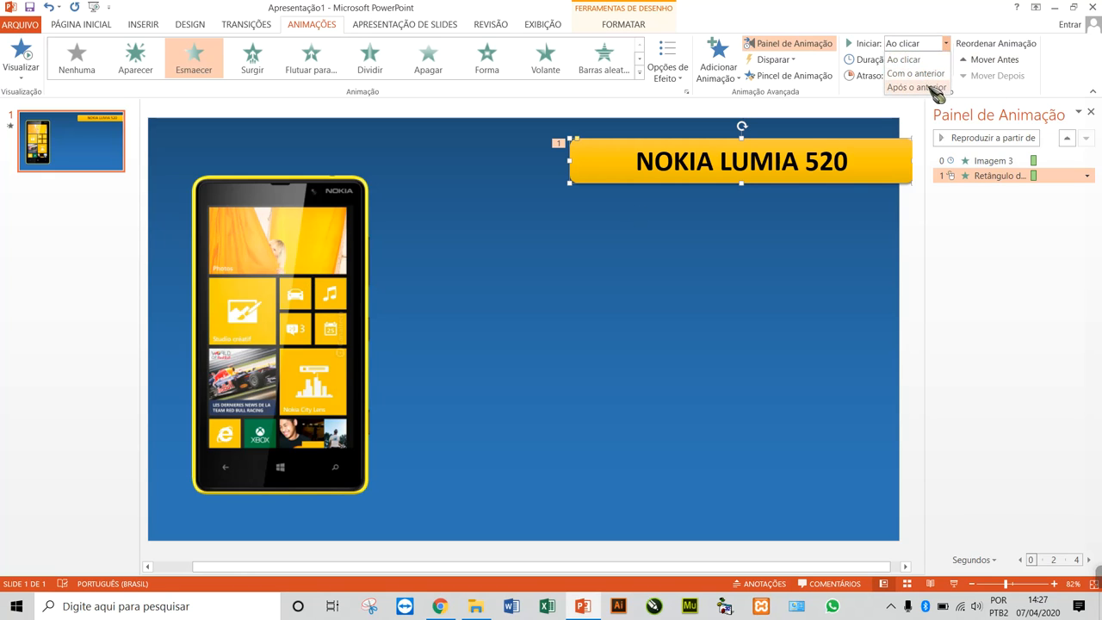
left_click(916, 73)
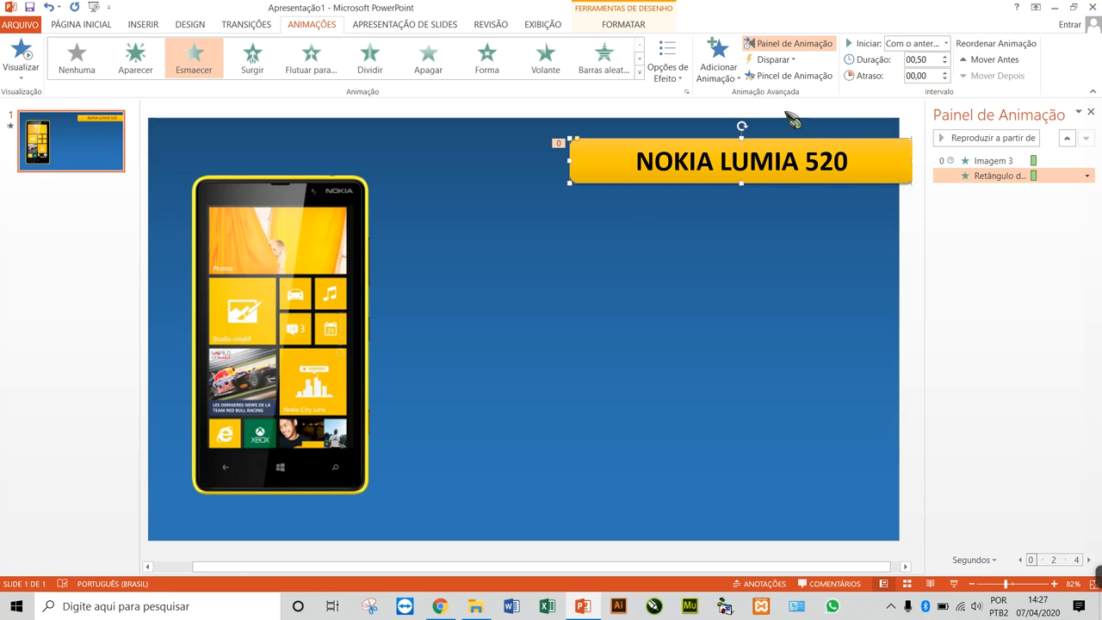
key("F5")
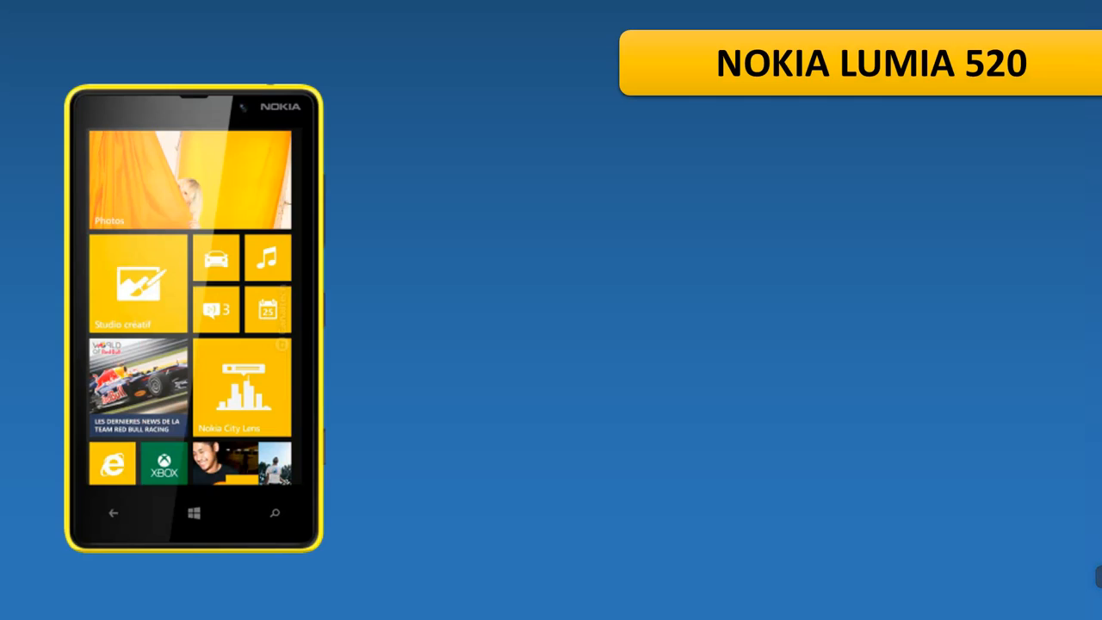
key("Escape")
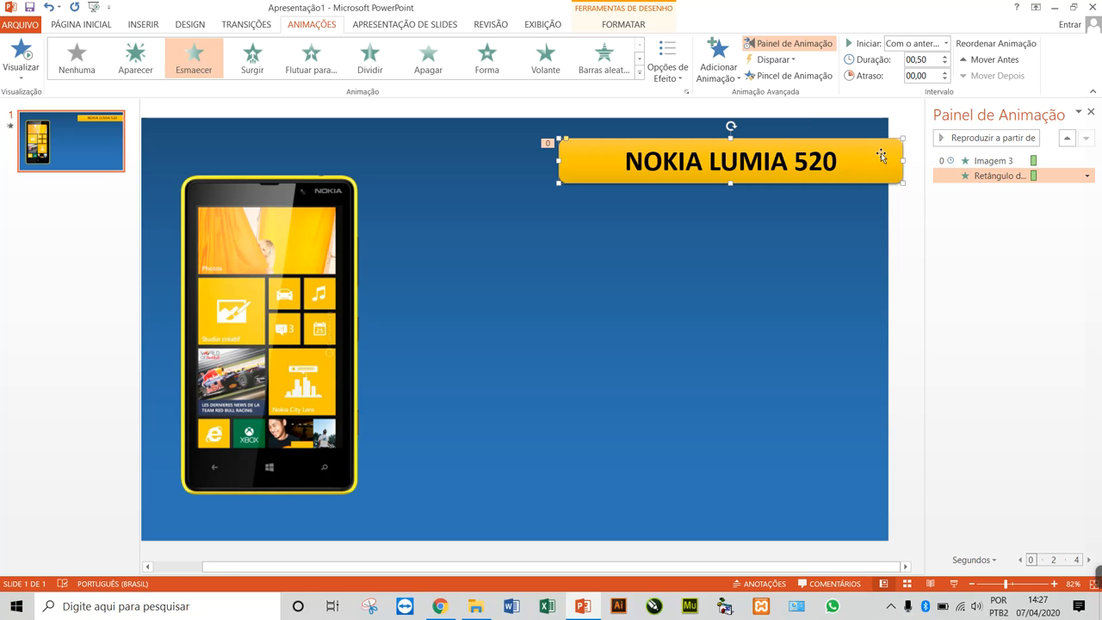
Set the title's animation to start after the previous one (Após o anterior) and check the sequence in the slide show
left_click(945, 43)
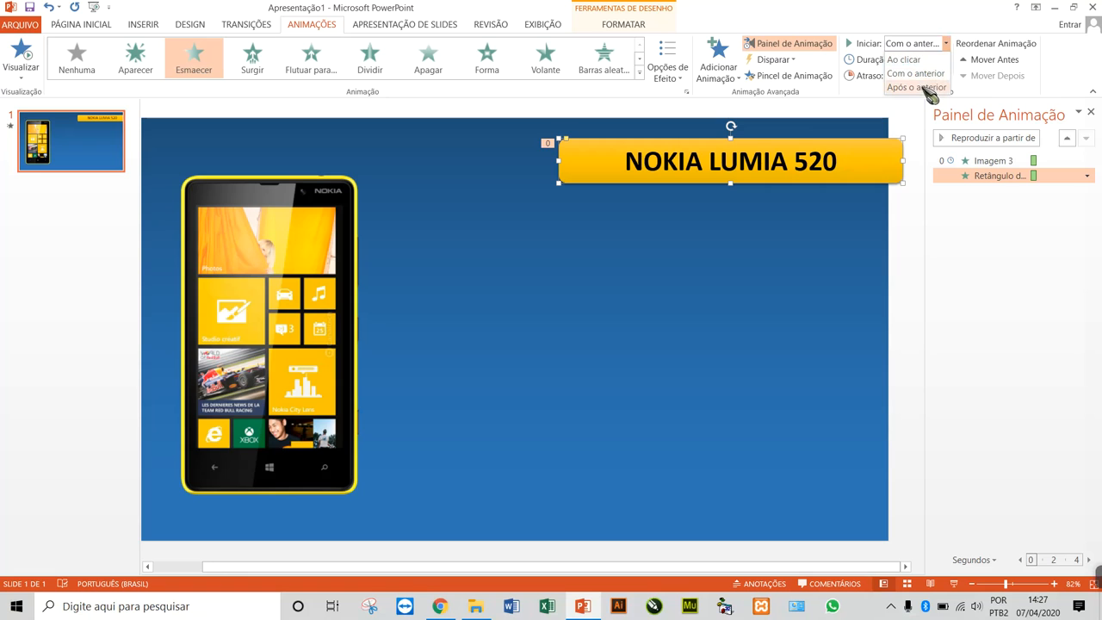
left_click(930, 90)
key("F5")
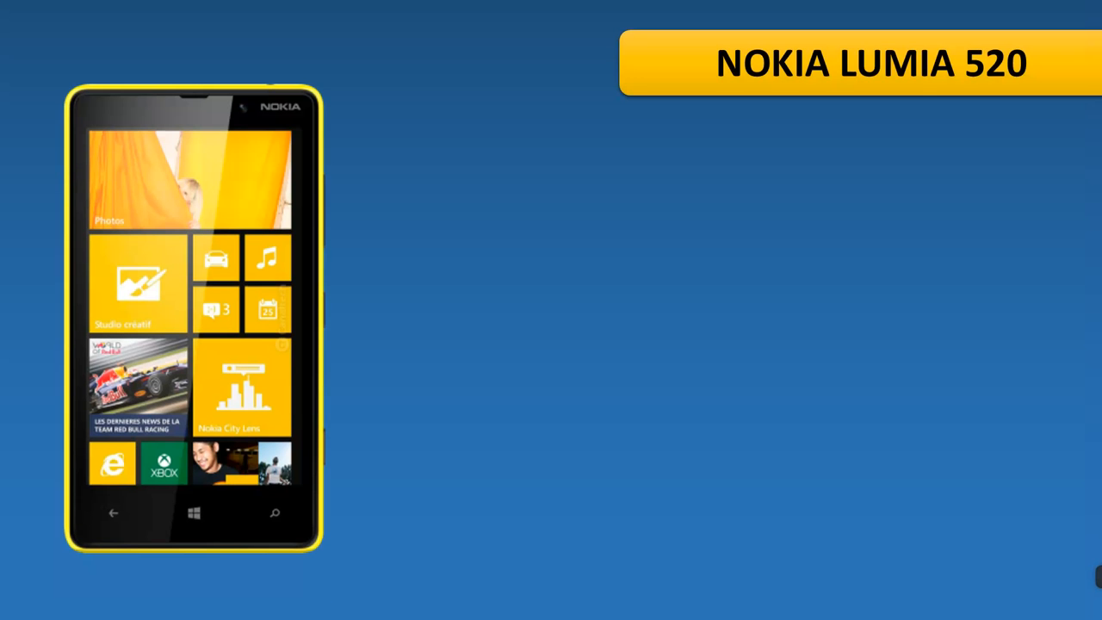
key("Escape")
key("F5")
key("Escape")
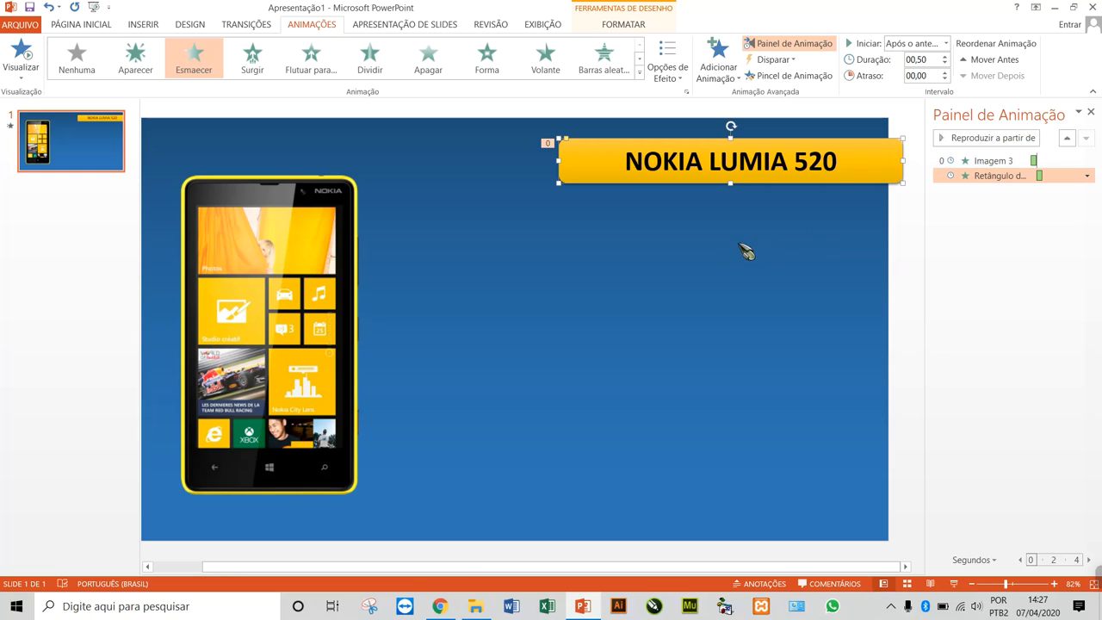
left_click(908, 225)
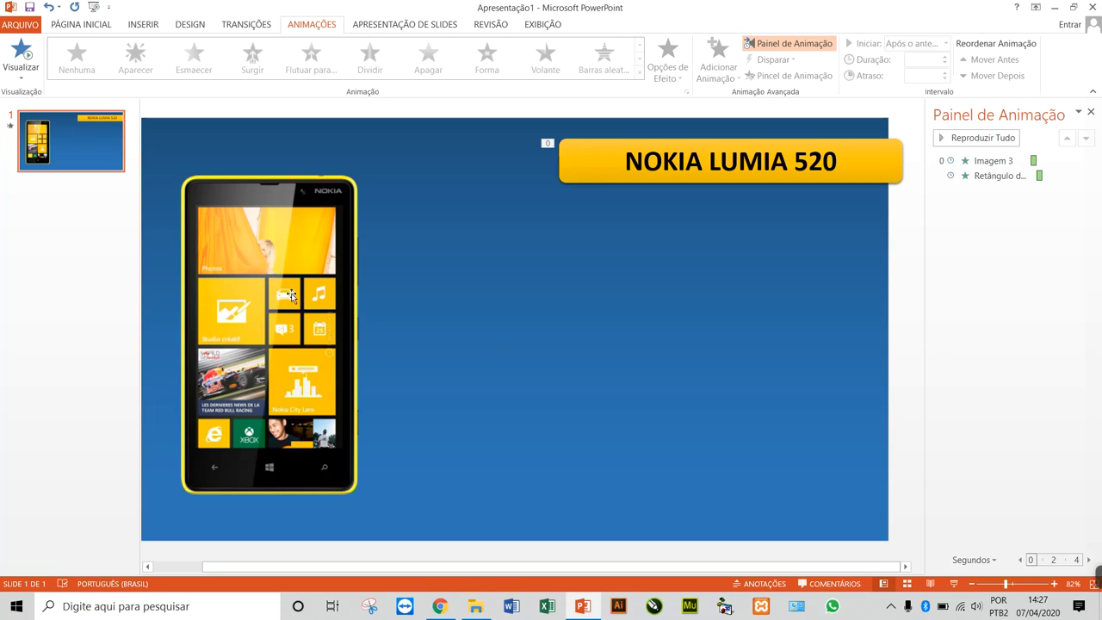
Reorder the animations so the phone image appears after the title rectangle, and play the slide show
left_click(314, 255)
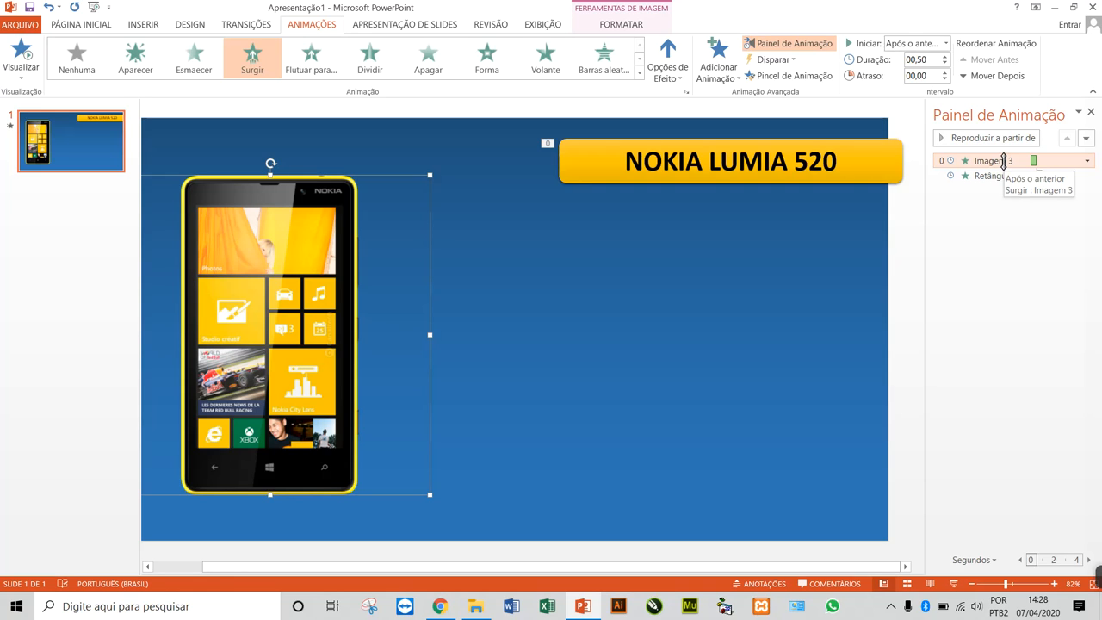
left_click_drag(1003, 161, 1004, 179)
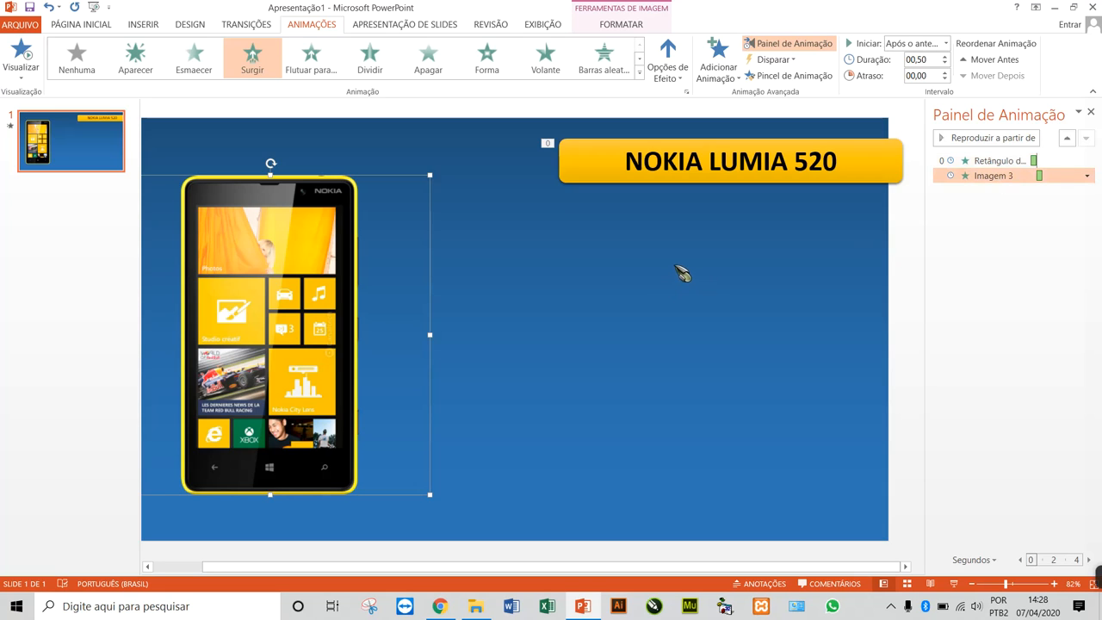
key("F5")
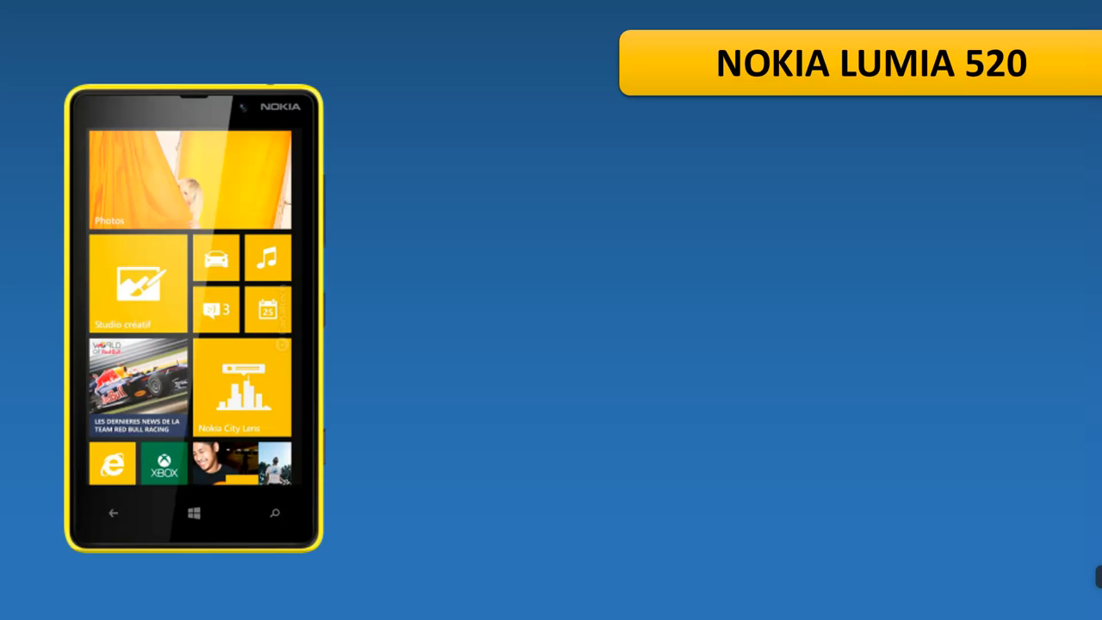
Reorder the animations so the title rectangle appears after the phone image, and check the sequence in the slide show
key("Escape")
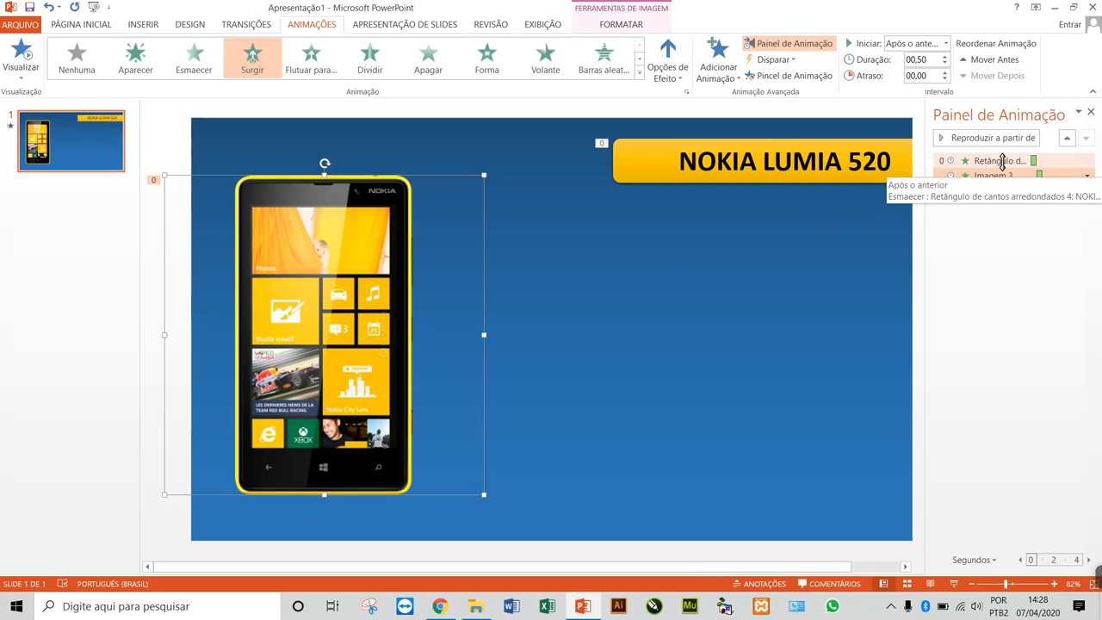
left_click_drag(1000, 161, 1004, 182)
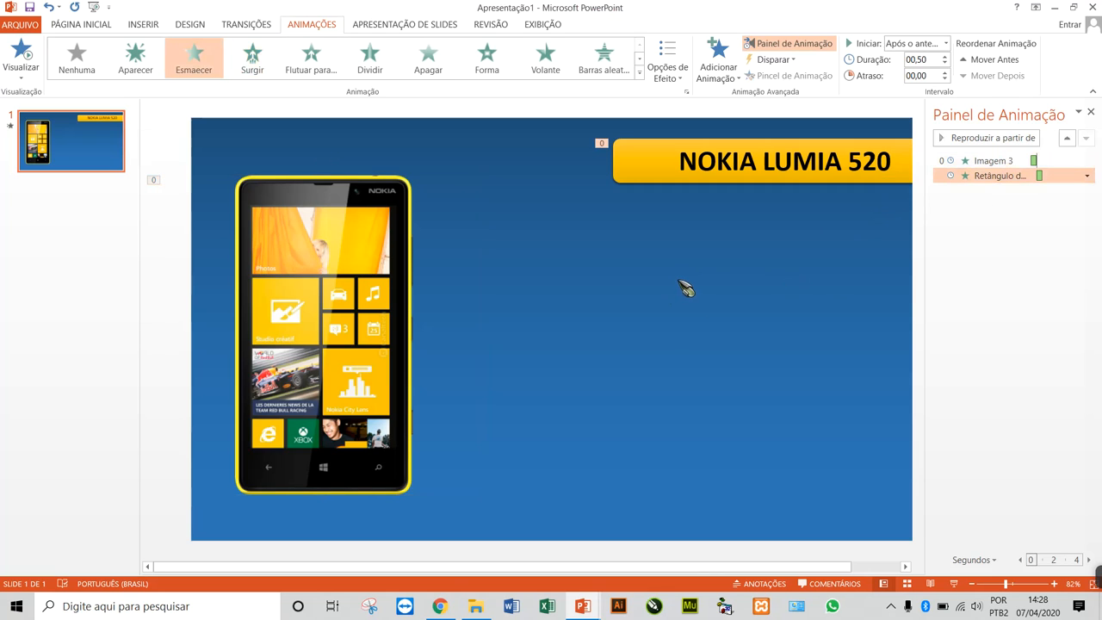
key("F5")
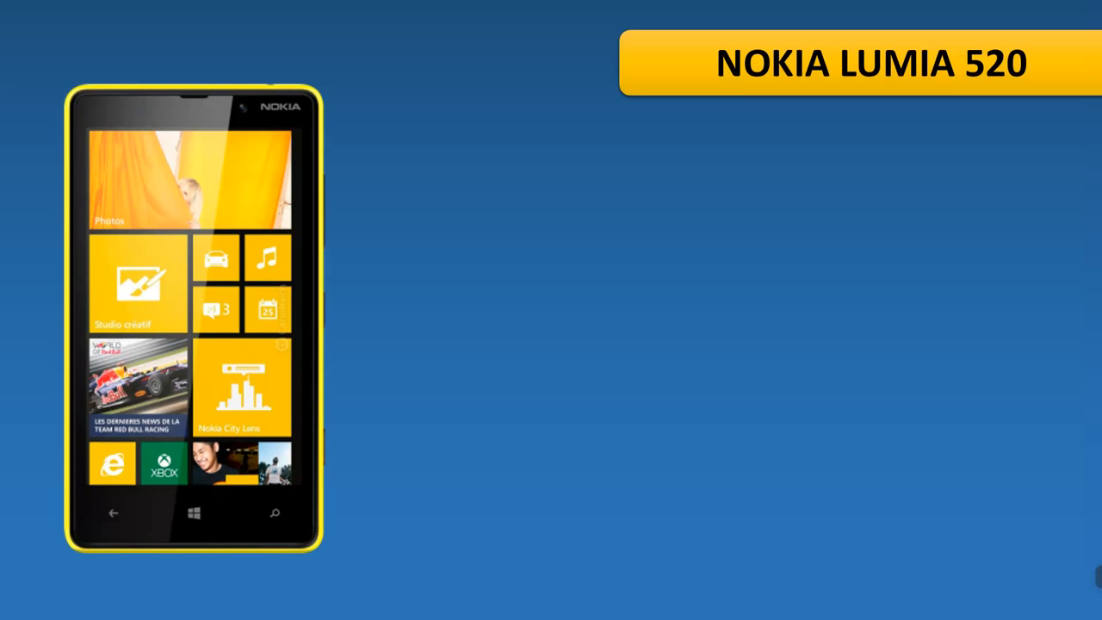
key("Escape")
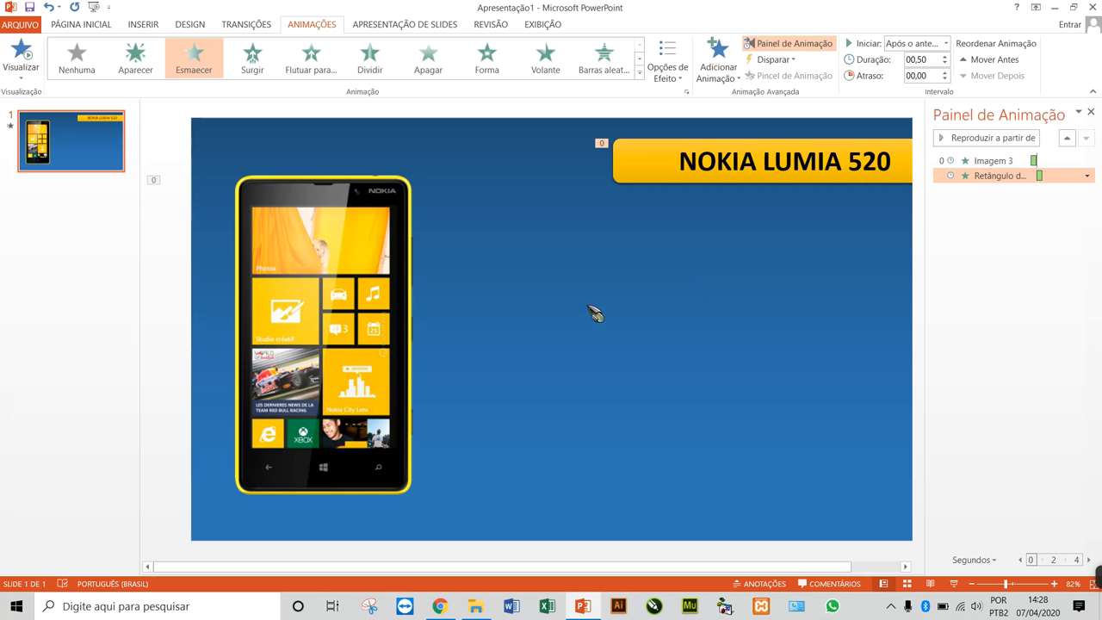
Try replacing the phone image's entrance effect with the Pulso emphasis effect, and undo the change
left_click(360, 255)
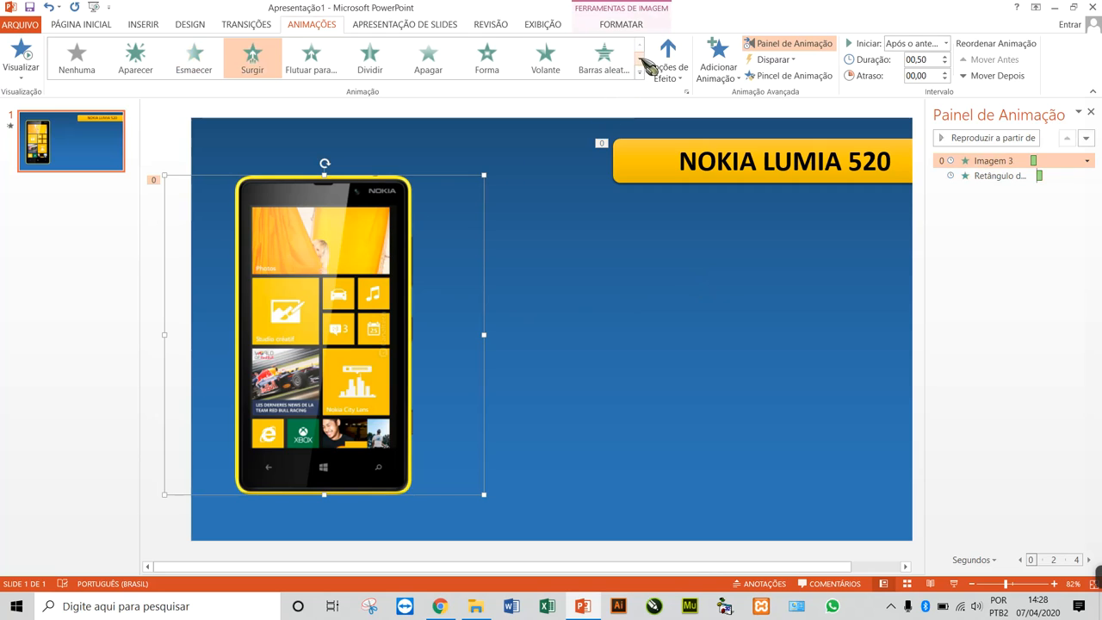
left_click(640, 58)
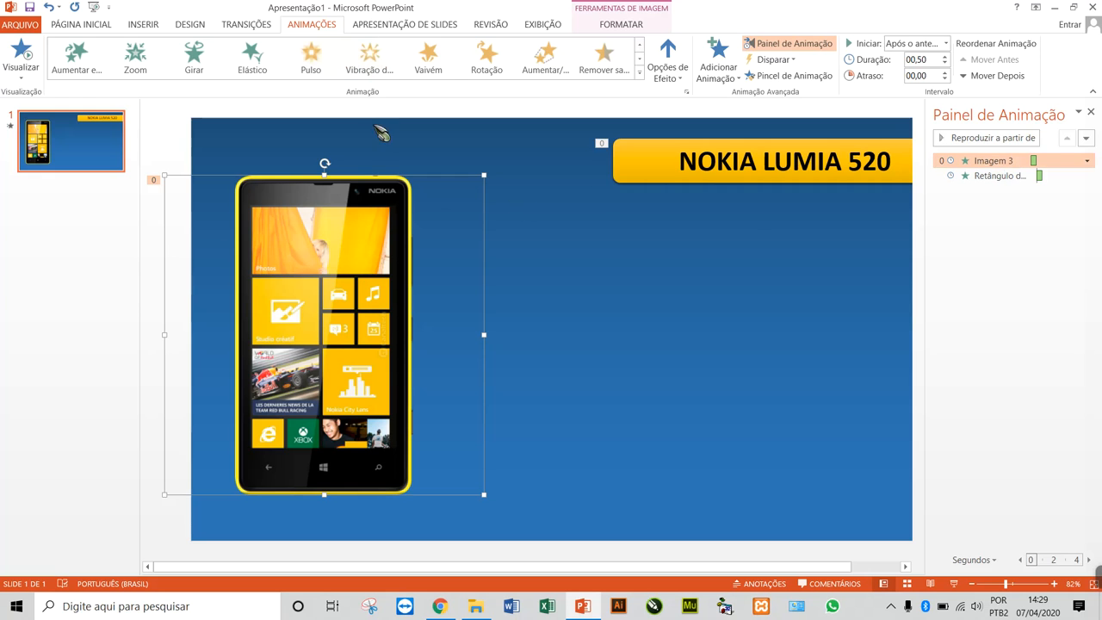
left_click(313, 60)
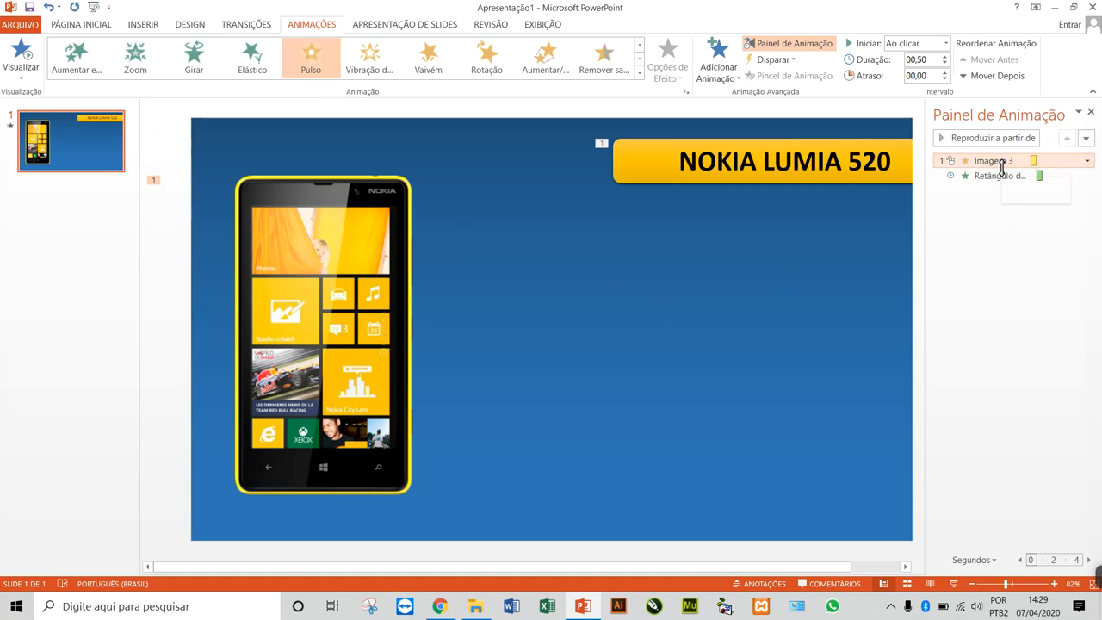
key("ctrl+z")
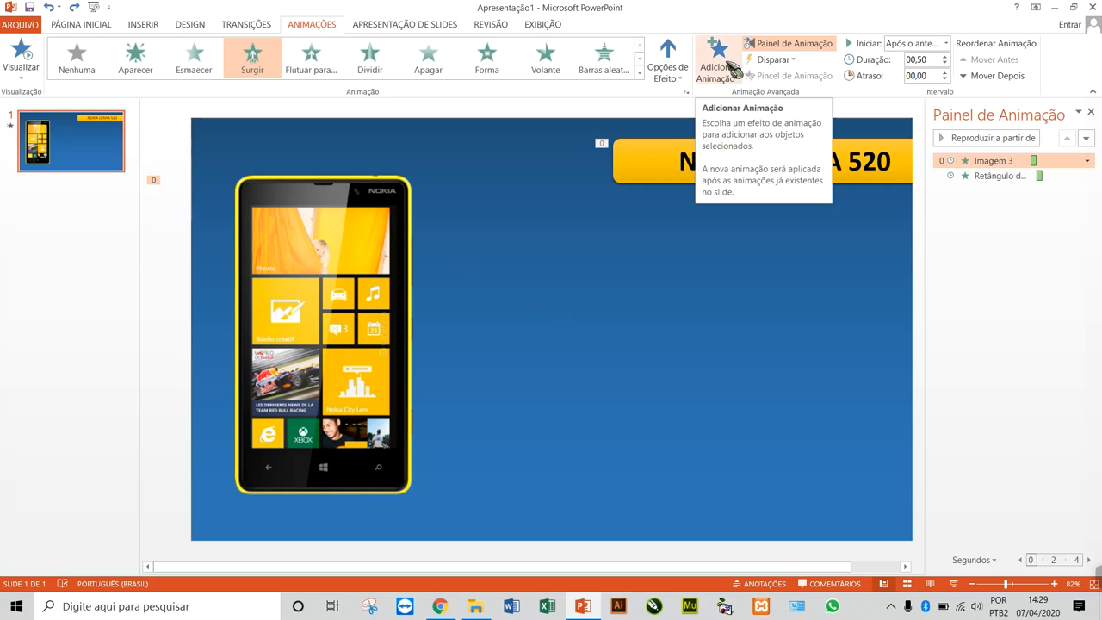
Add the Vaivém emphasis effect to the phone image as an additional animation, and play the slide show to check it
left_click(457, 248)
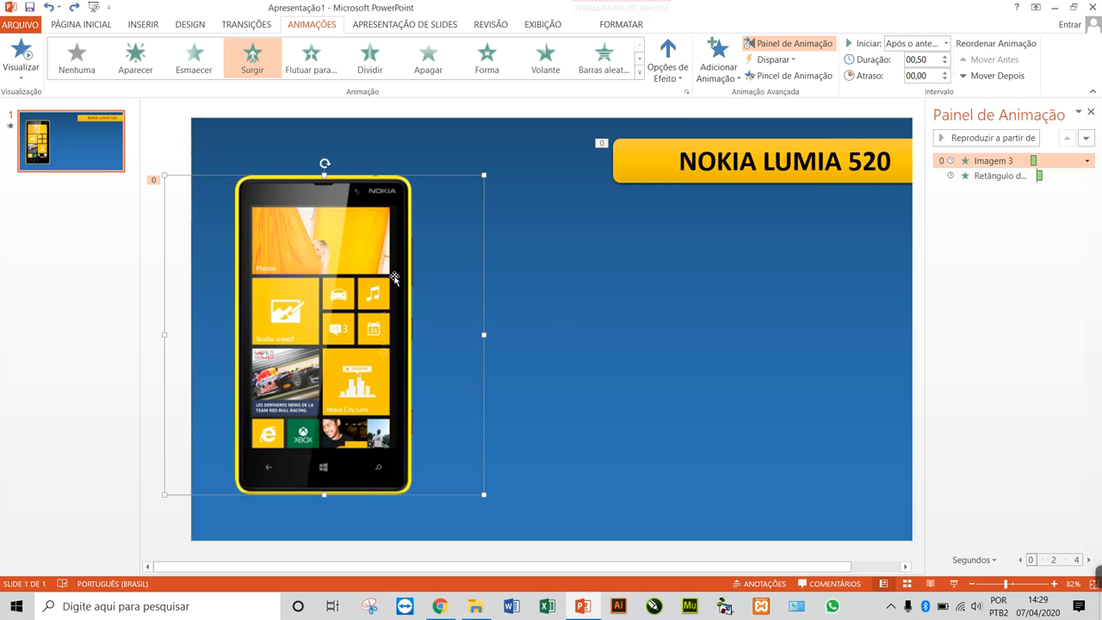
left_click(723, 73)
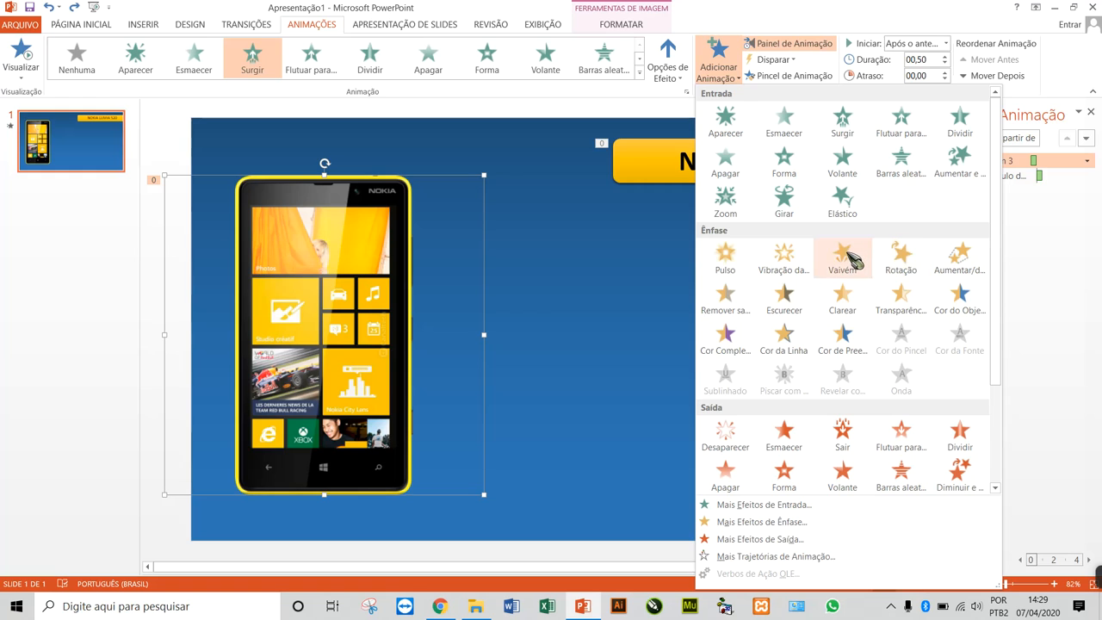
left_click(847, 258)
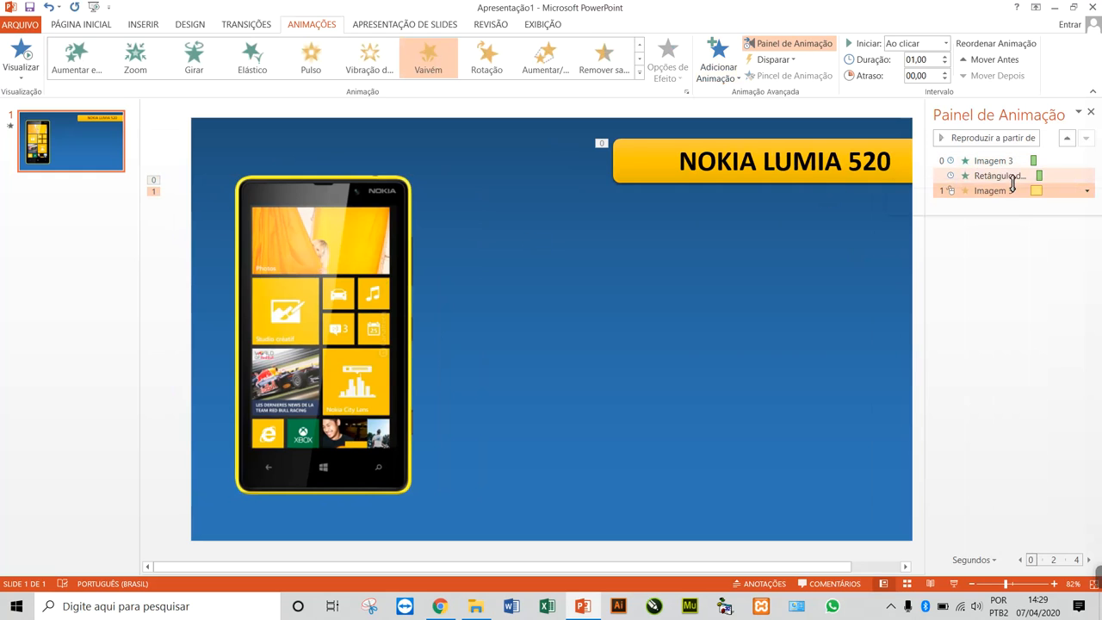
left_click(387, 248)
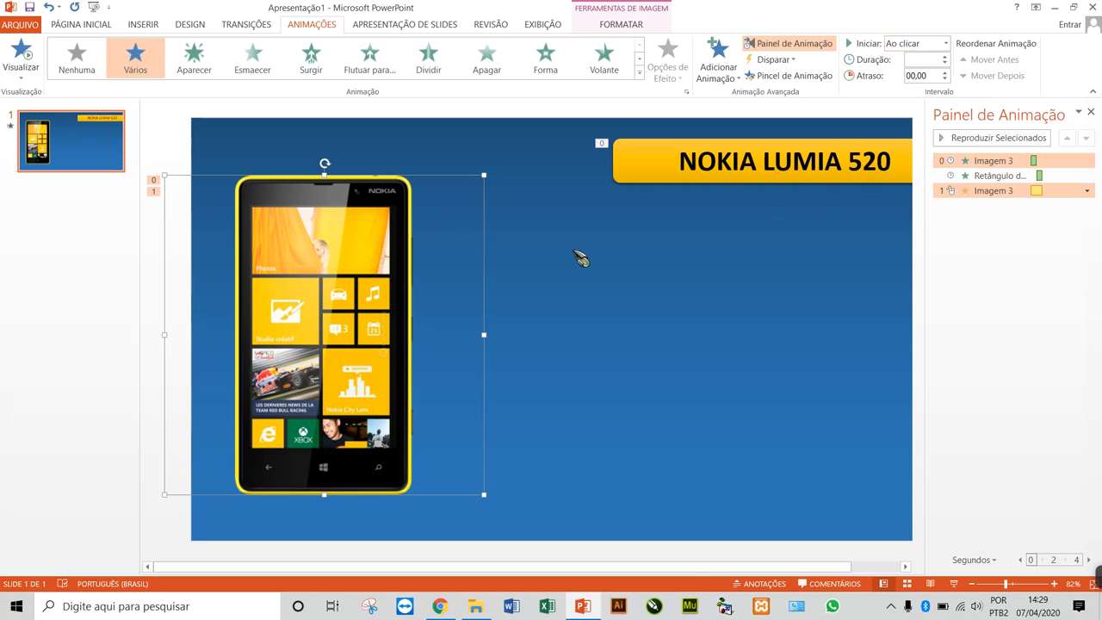
key("F5")
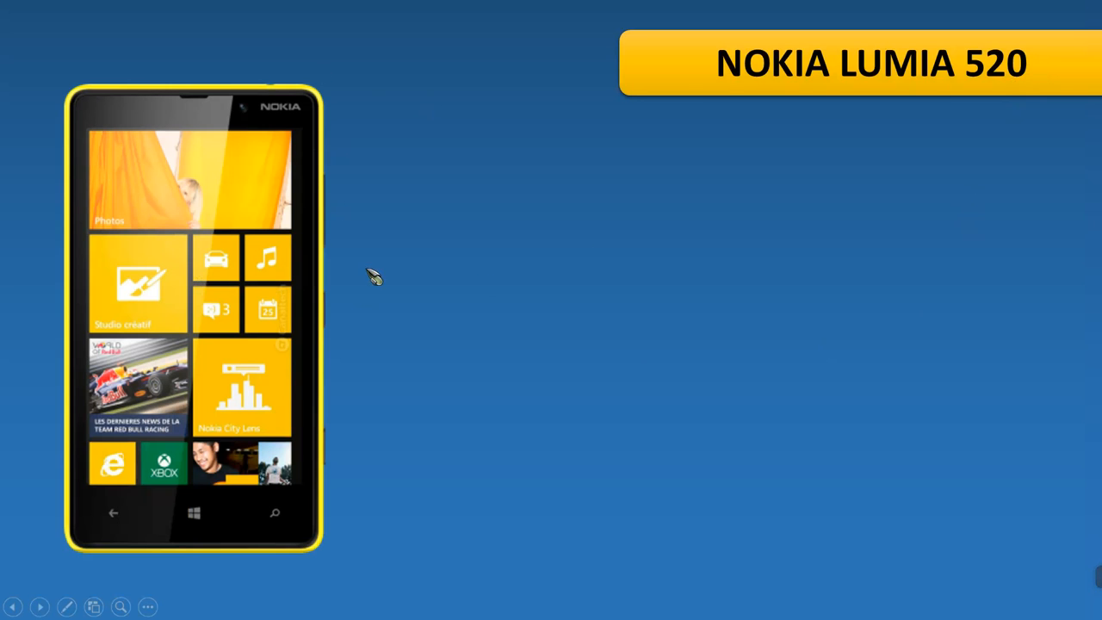
key("Escape")
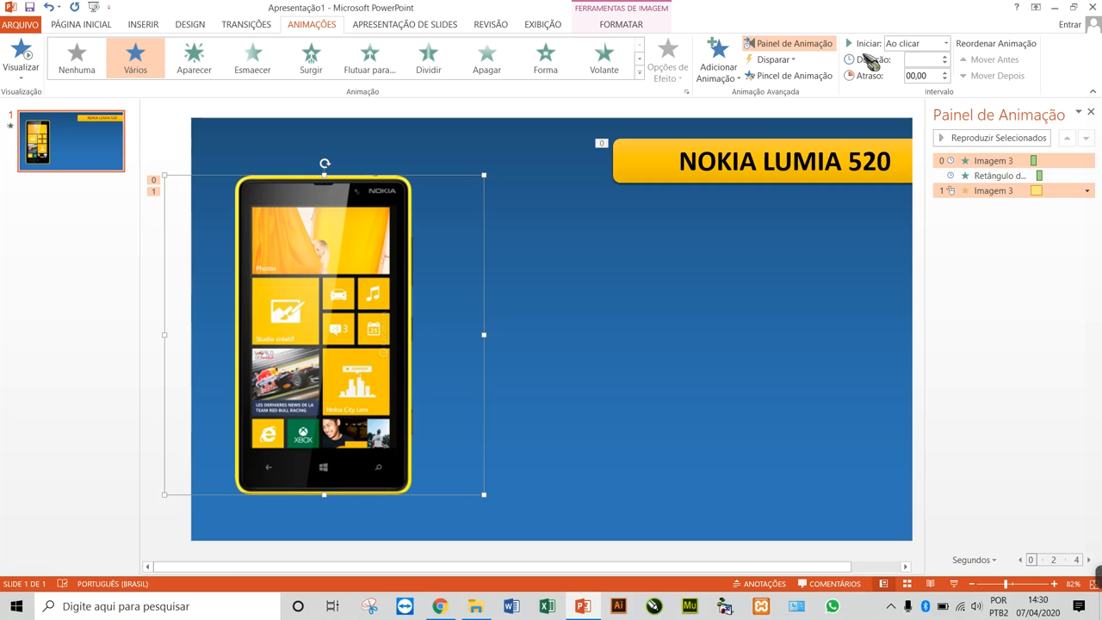
key("F5")
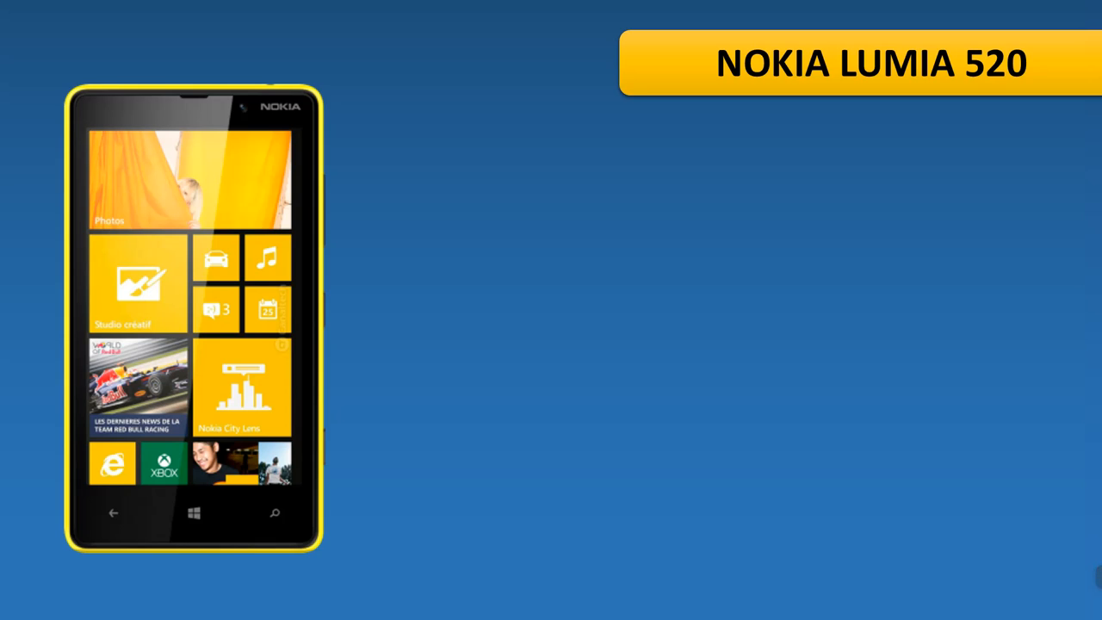
key("Escape")
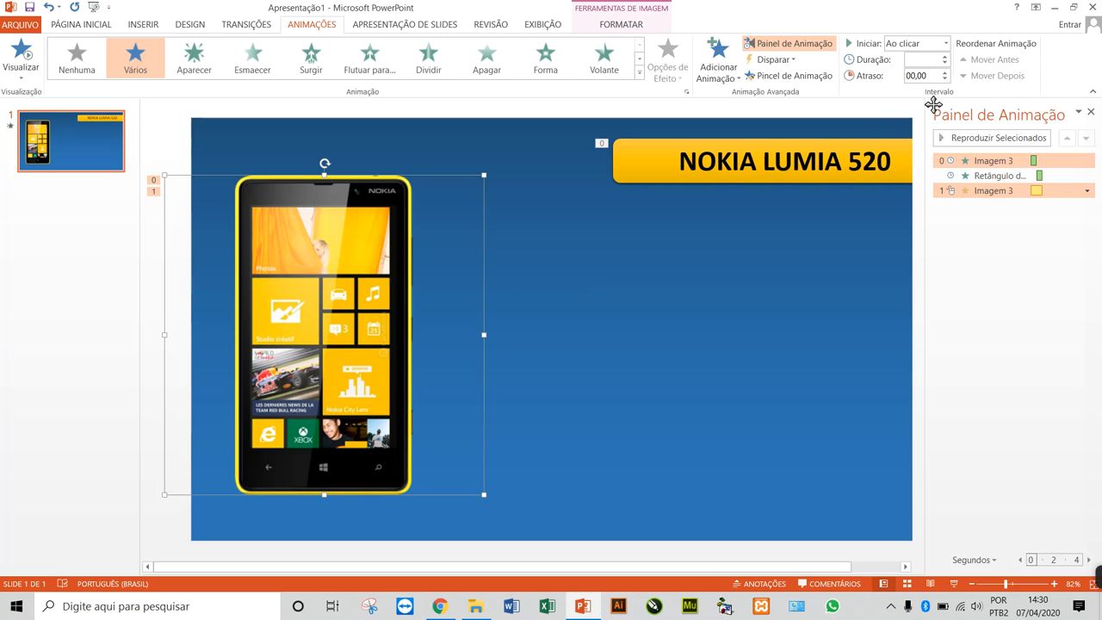
Set the phone image's animations to start after the previous one (Após o anterior) and check them in the slide show
left_click(945, 43)
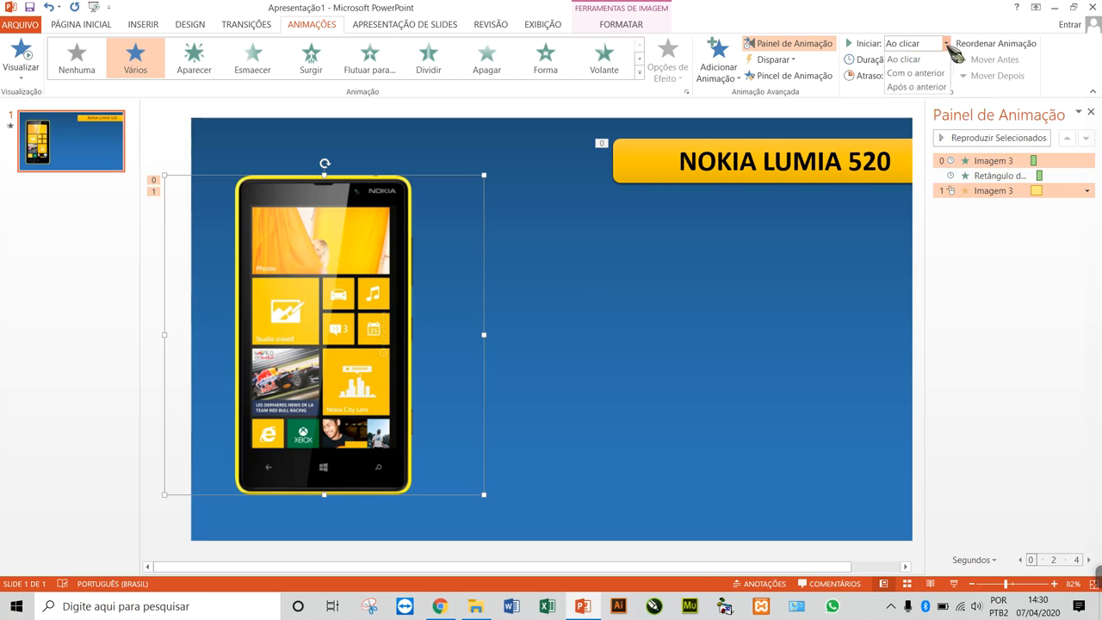
left_click(927, 87)
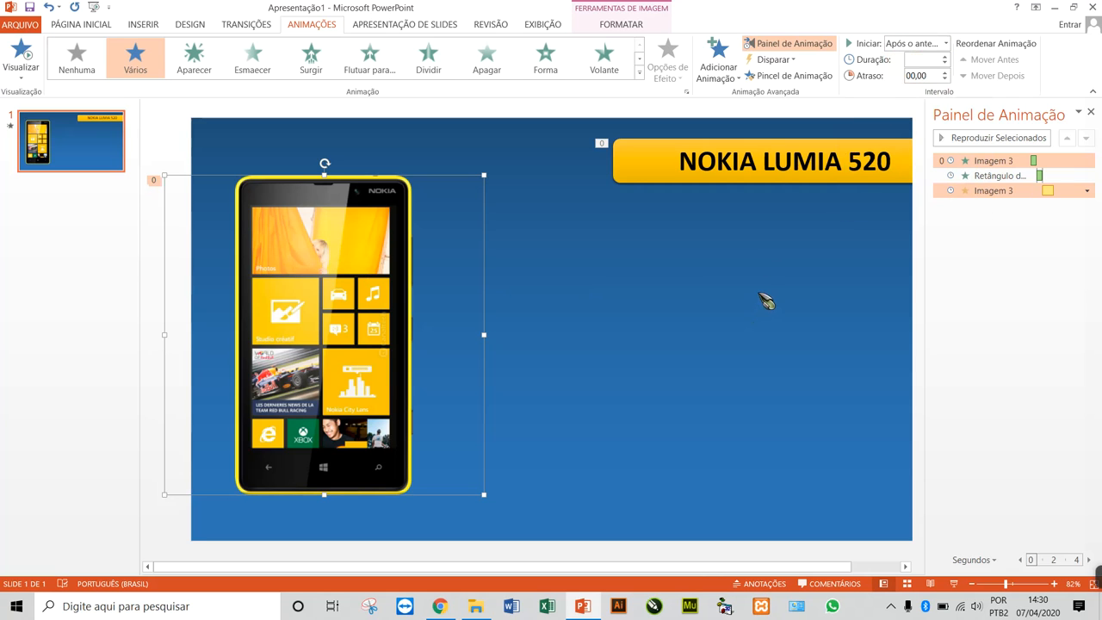
key("F5")
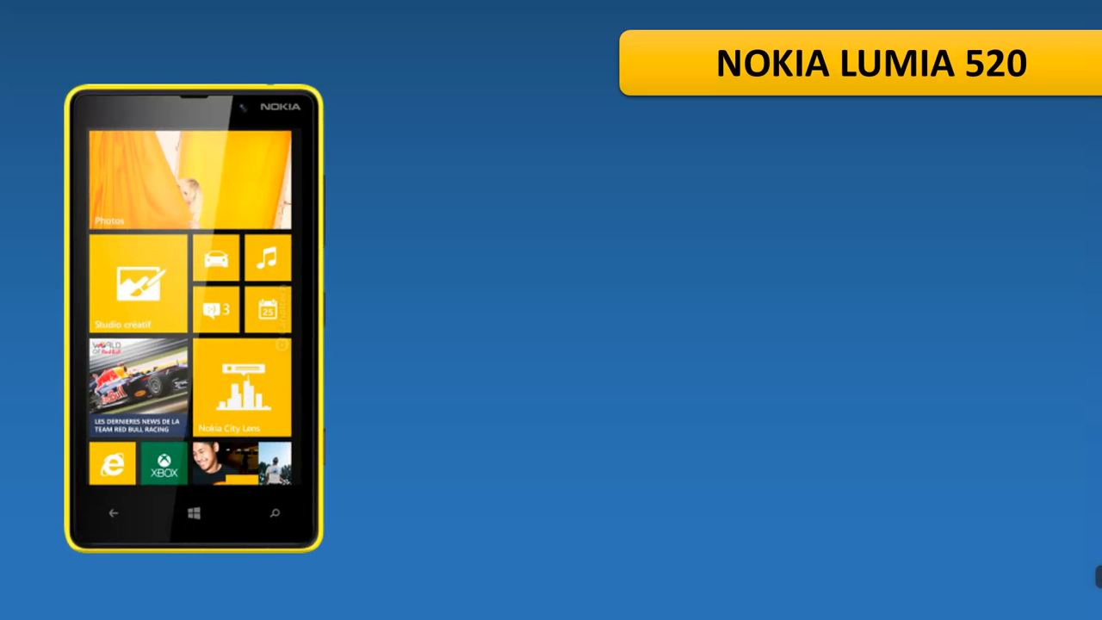
key("Escape")
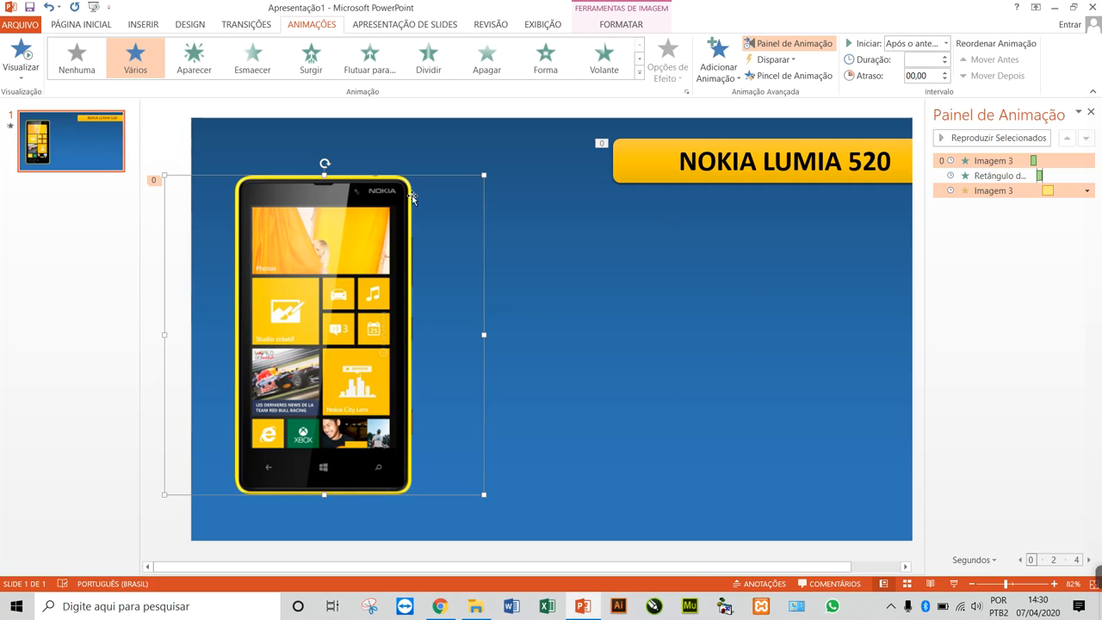